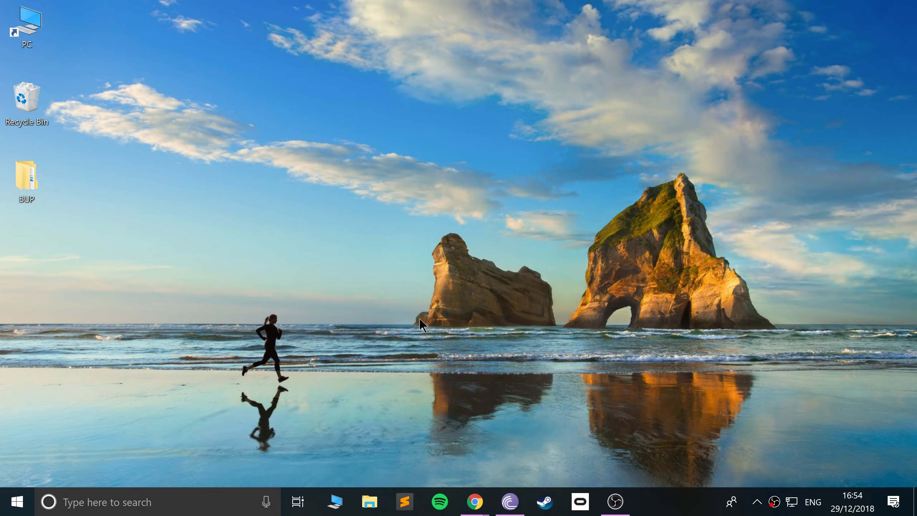
Step: Open the official ePSXe website, epsxe.com, in Chrome and show its Downloads page
{"action": "mouse_move", "coordinate": [471, 498]}
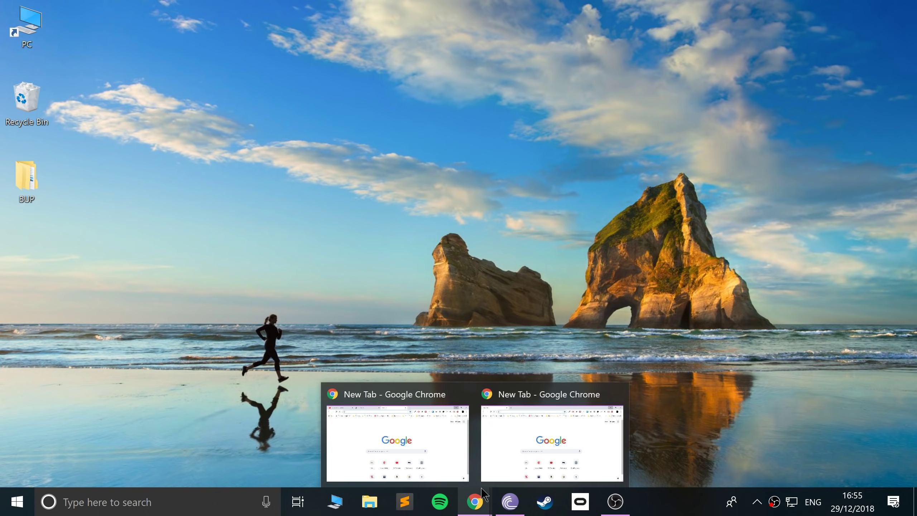
{"action": "left_click", "coordinate": [551, 433]}
{"action": "type", "text": "e"}
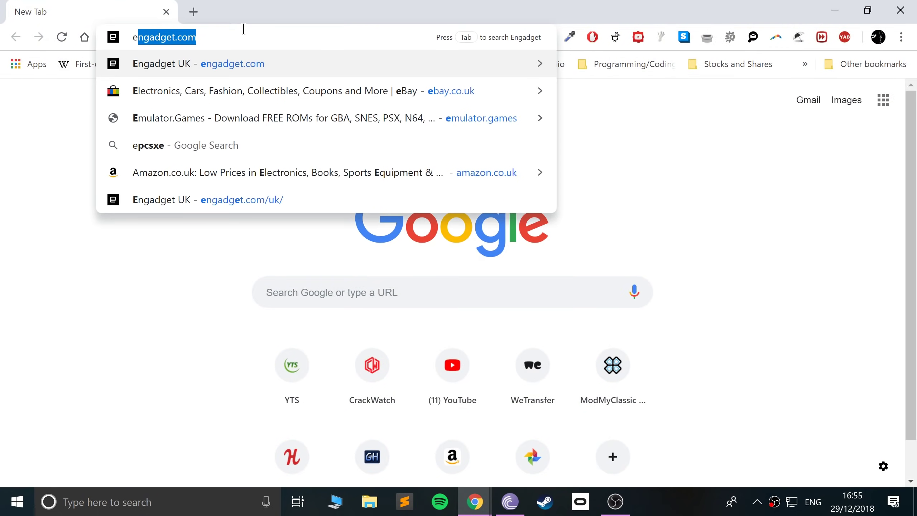
{"action": "type", "text": "psxe.com"}
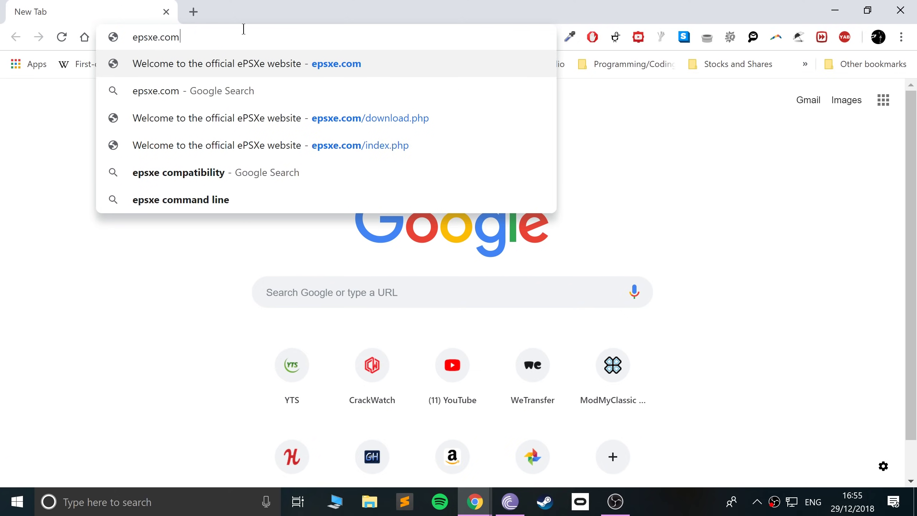
{"action": "key", "text": "Return"}
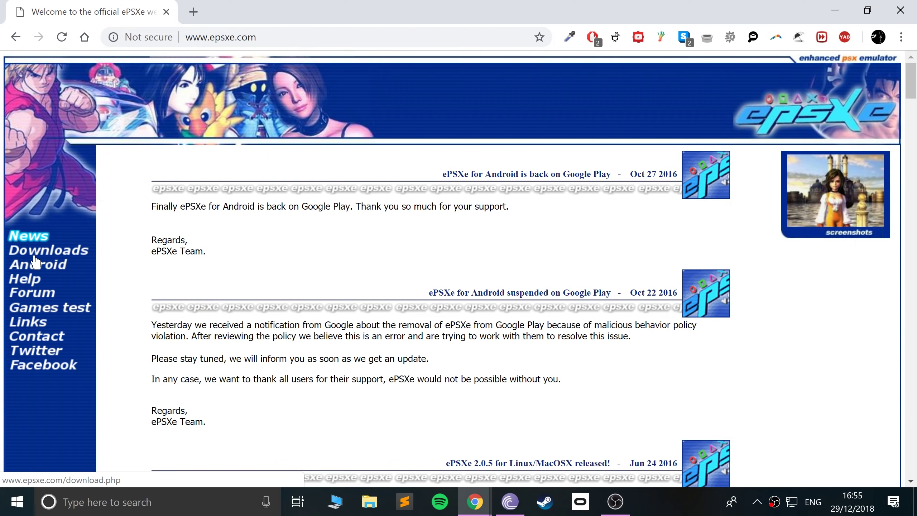
{"action": "left_click", "coordinate": [34, 252]}
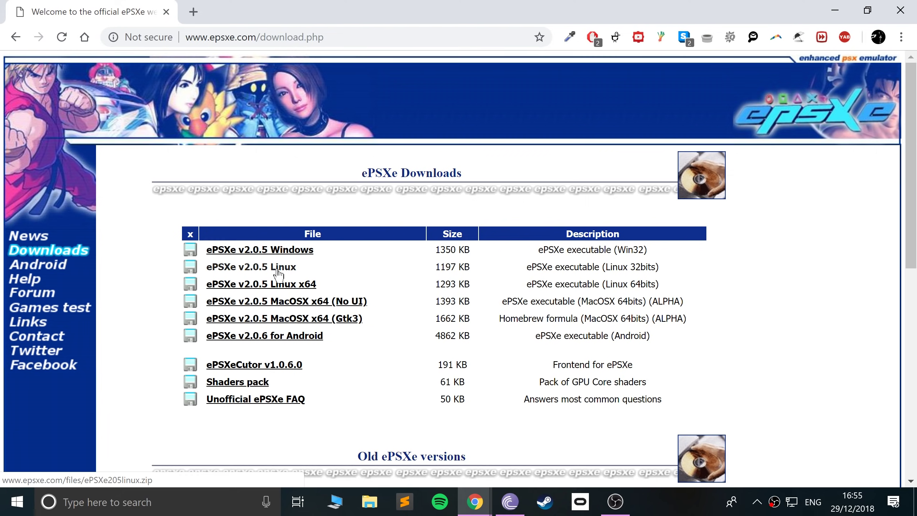
Step: Search Google for "ps1 bios file" and look through the results
{"action": "left_click", "coordinate": [241, 39]}
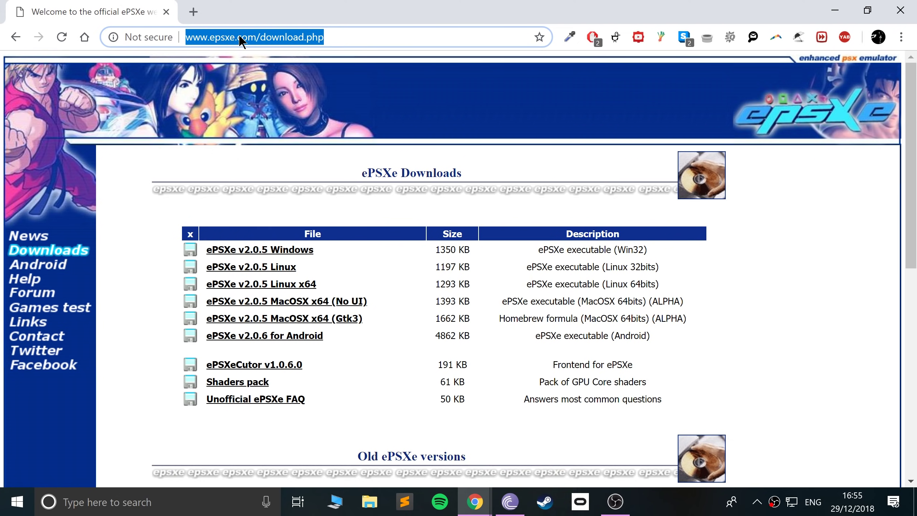
{"action": "type", "text": "ps1"}
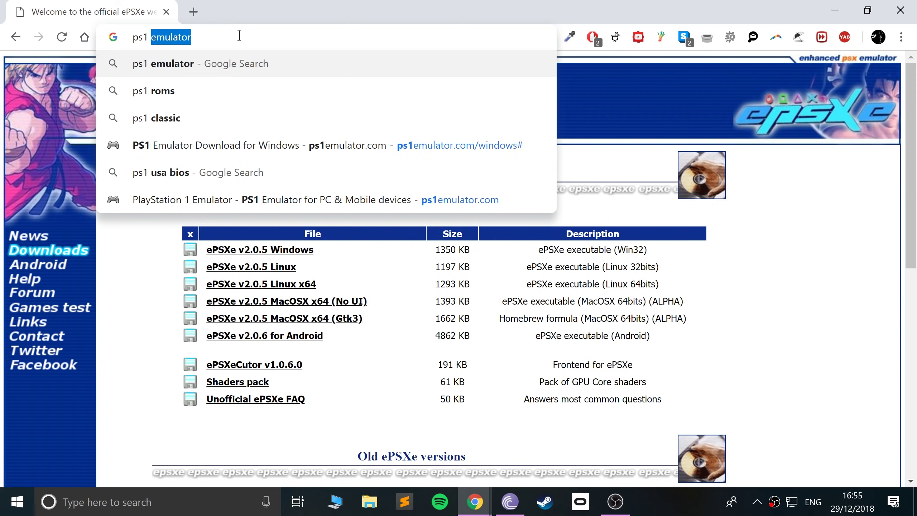
{"action": "type", "text": " bios file"}
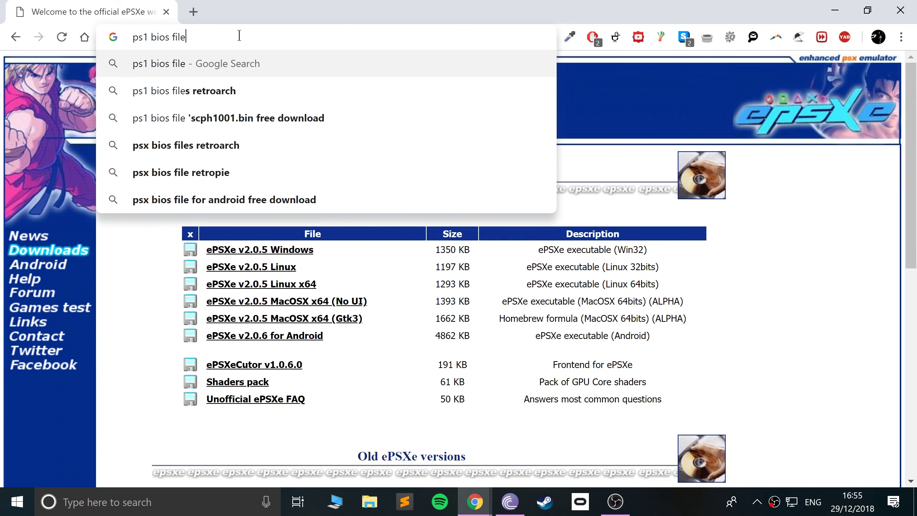
{"action": "key", "text": "Return"}
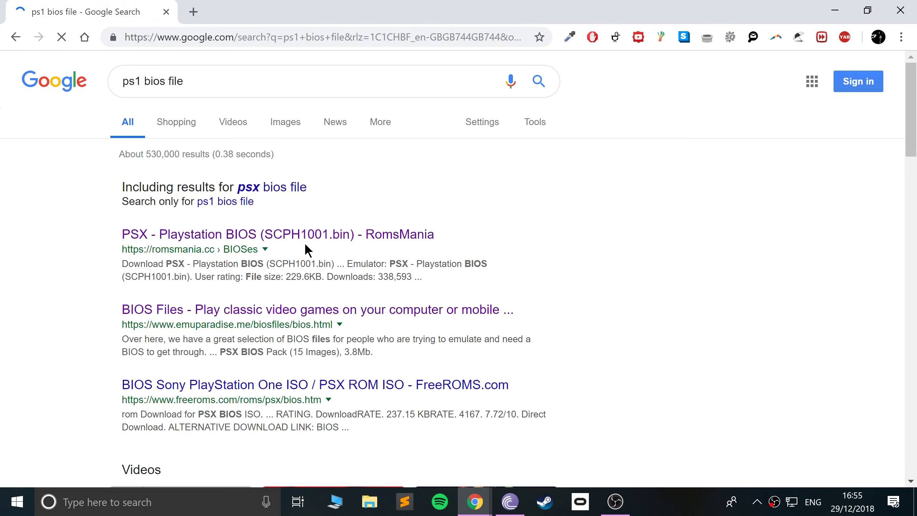
{"action": "scroll", "coordinate": [249, 352], "scroll_direction": "down", "scroll_amount": 8}
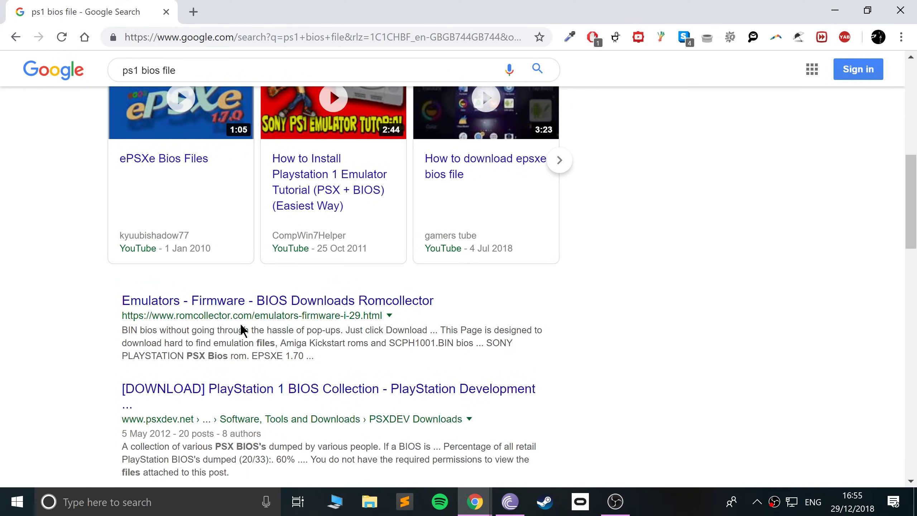
{"action": "scroll", "coordinate": [240, 323], "scroll_direction": "down", "scroll_amount": 7}
{"action": "scroll", "coordinate": [240, 323], "scroll_direction": "down", "scroll_amount": 7}
{"action": "scroll", "coordinate": [225, 257], "scroll_direction": "up", "scroll_amount": 15}
Step: Refine the search to "ps1 bios file planetemu" and open Planet Emulation's Sony PlayStation BIOS page
{"action": "left_click", "coordinate": [227, 93]}
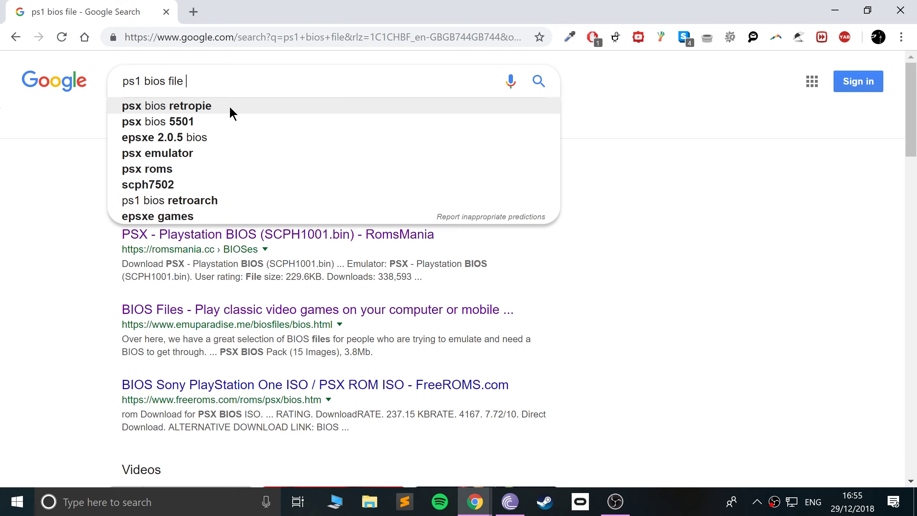
{"action": "type", "text": "planetemu"}
{"action": "left_click", "coordinate": [229, 106]}
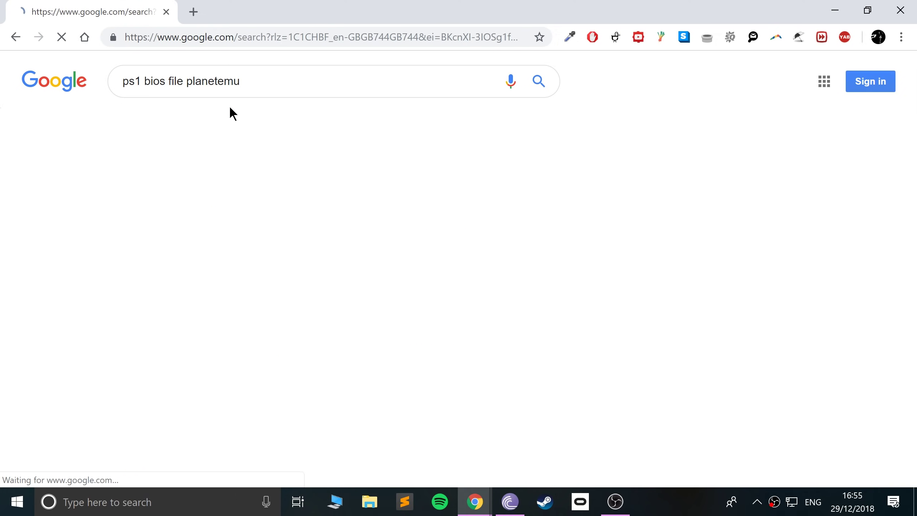
{"action": "scroll", "coordinate": [253, 216], "scroll_direction": "down", "scroll_amount": 3}
{"action": "scroll", "coordinate": [250, 240], "scroll_direction": "down", "scroll_amount": 3}
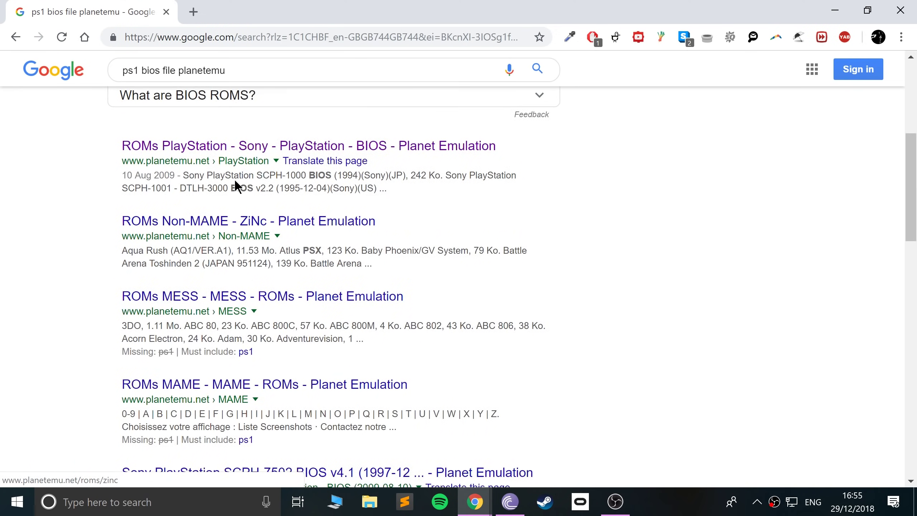
{"action": "left_click", "coordinate": [253, 144]}
Step: View the download page for the US SCPH-1001 - DTLH-3000 BIOS v2.2, and close the browser window
{"action": "scroll", "coordinate": [273, 329], "scroll_direction": "down", "scroll_amount": 10}
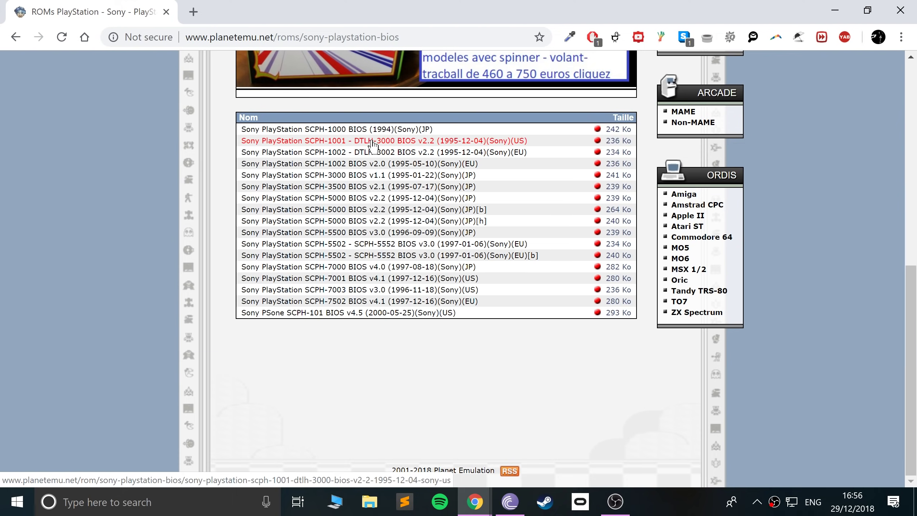
{"action": "left_click", "coordinate": [372, 144]}
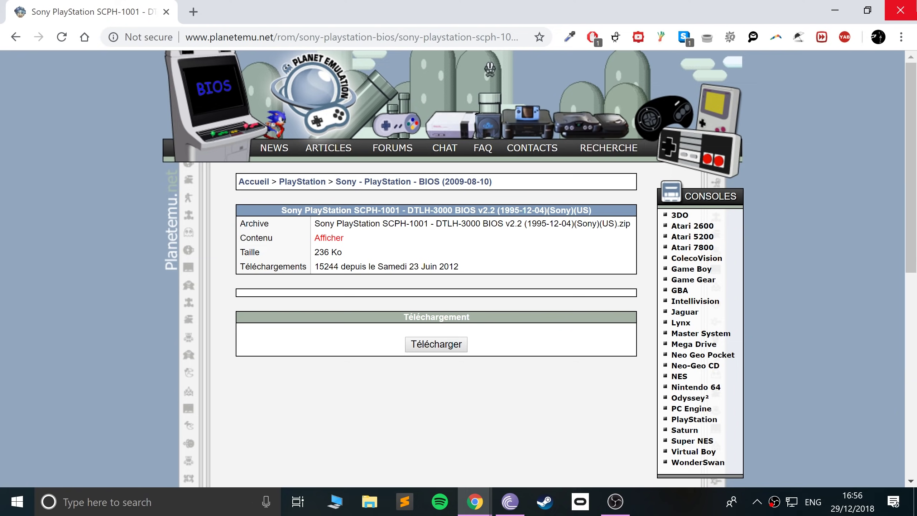
{"action": "left_click", "coordinate": [900, 10]}
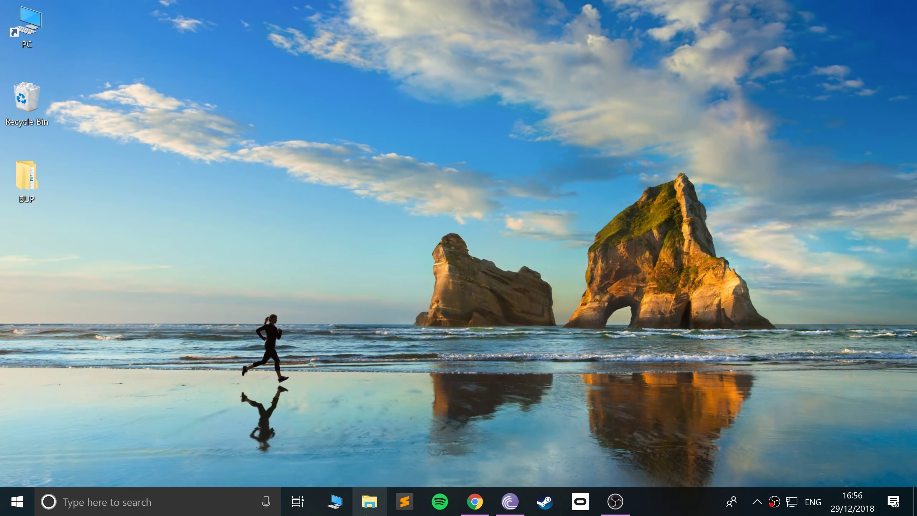
Step: Open the ePSXe folder inside Chrome on Local Disk Downloads (E:) in File Explorer
{"action": "left_click", "coordinate": [368, 512]}
{"action": "scroll", "coordinate": [403, 375], "scroll_direction": "down", "scroll_amount": 3}
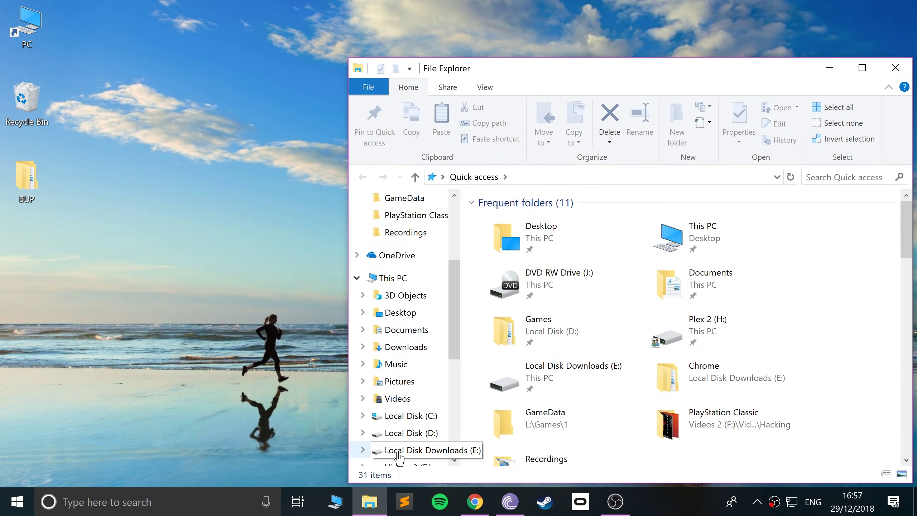
{"action": "left_click", "coordinate": [401, 450]}
{"action": "double_click", "coordinate": [521, 218]}
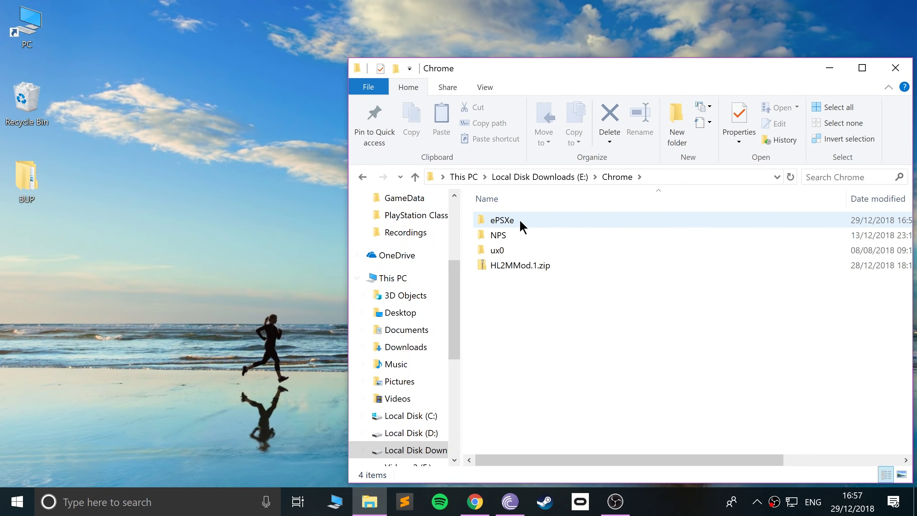
{"action": "double_click", "coordinate": [520, 221]}
{"action": "left_click_drag", "start_coordinate": [556, 349], "coordinate": [538, 217]}
{"action": "left_click", "coordinate": [530, 341]}
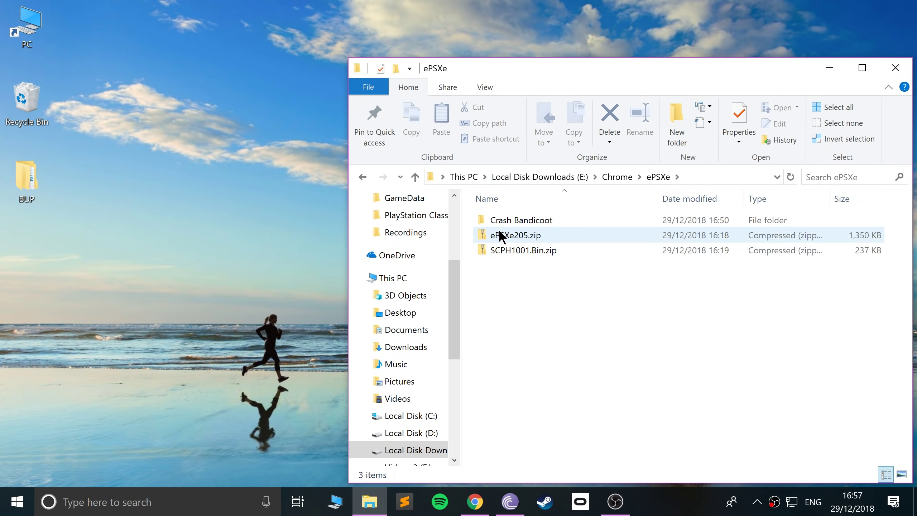
Step: Extract ePSXe205.zip to E:\Chrome\ePSXe\ePSXe205 with showing the extracted files on completion turned off
{"action": "left_click", "coordinate": [514, 240]}
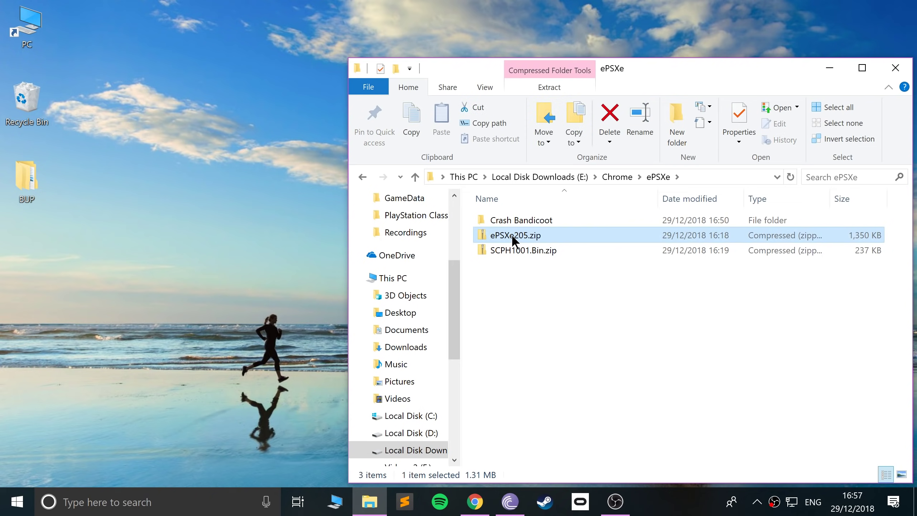
{"action": "right_click", "coordinate": [513, 238]}
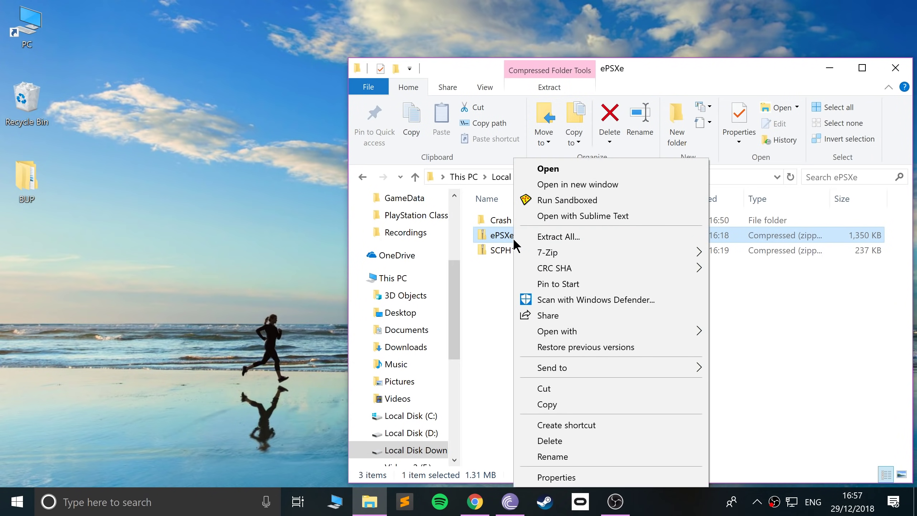
{"action": "left_click", "coordinate": [574, 239]}
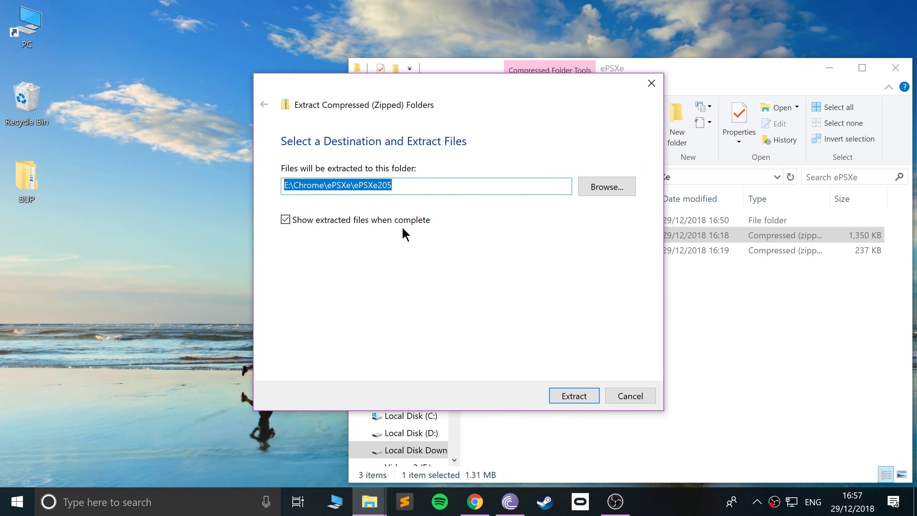
{"action": "left_click", "coordinate": [391, 223]}
{"action": "left_click", "coordinate": [585, 395]}
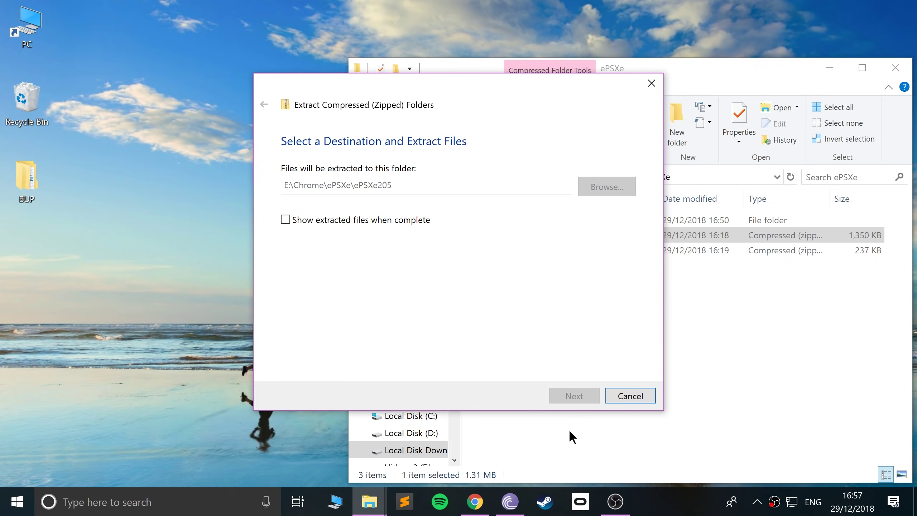
Step: Extract SCPH1001.Bin.zip to E:\Chrome\ePSXe\SCPH1001.Bin
{"action": "left_click", "coordinate": [512, 264]}
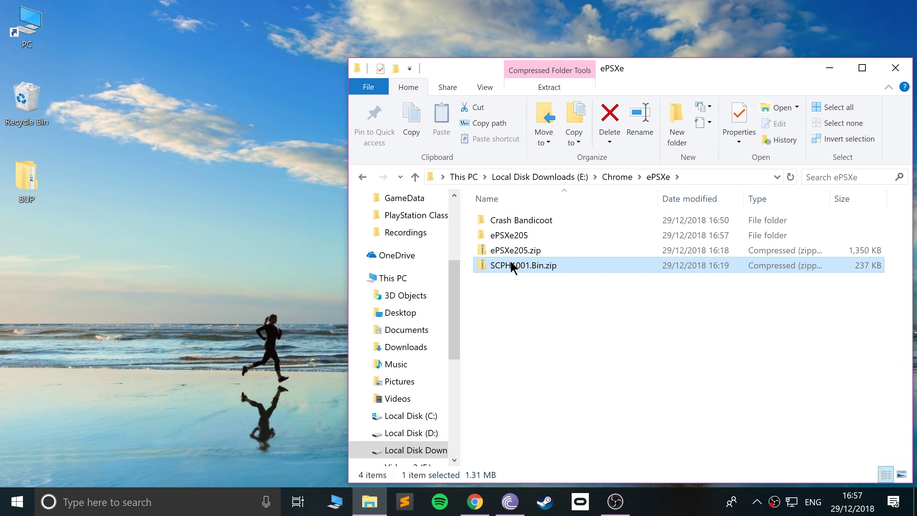
{"action": "right_click", "coordinate": [511, 264]}
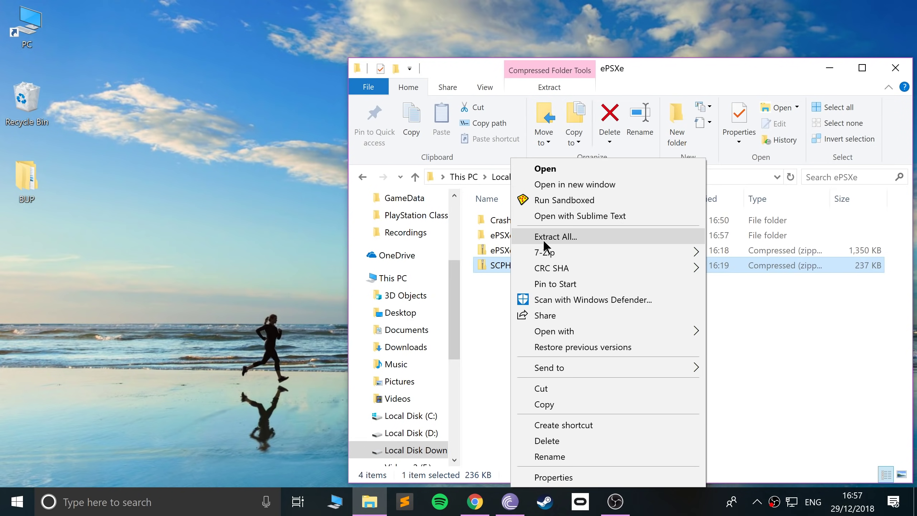
{"action": "left_click", "coordinate": [543, 237]}
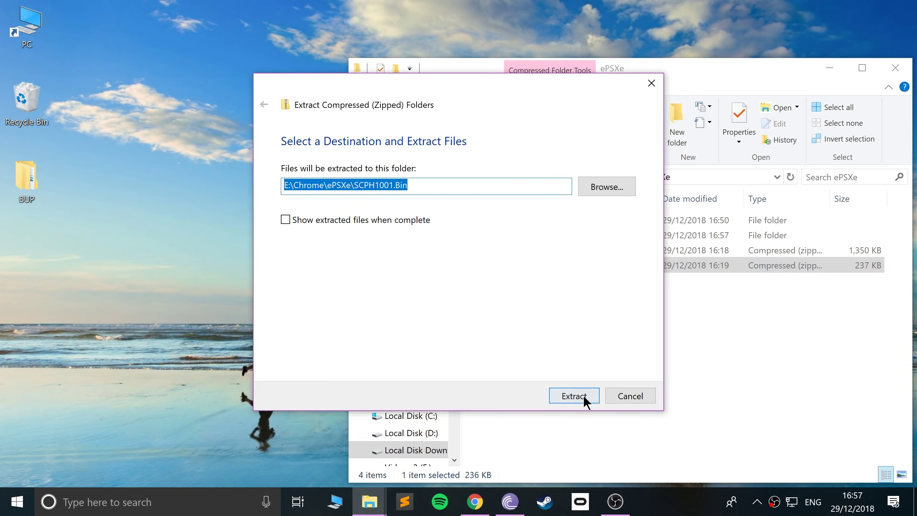
{"action": "left_click", "coordinate": [582, 395]}
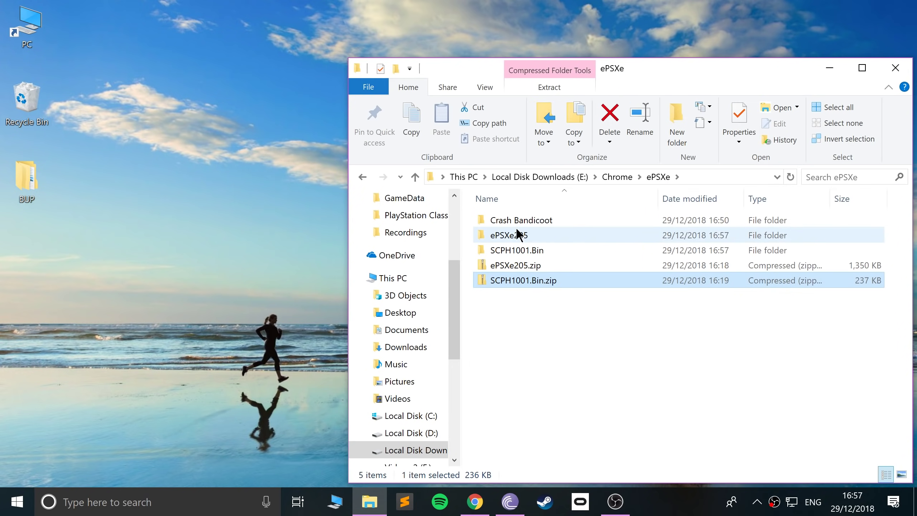
Step: Copy the SCPH1001.BIN file from the extracted SCPH1001.Bin folder
{"action": "left_click", "coordinate": [521, 255]}
{"action": "double_click", "coordinate": [521, 255]}
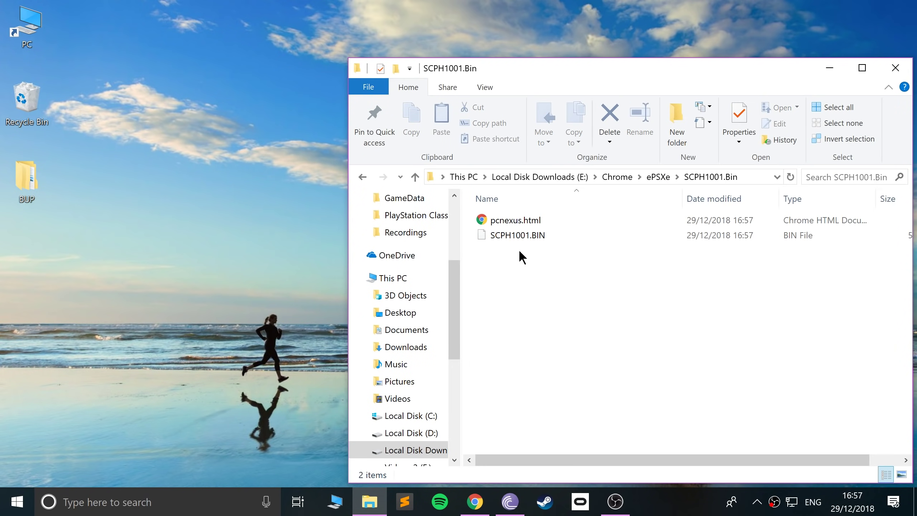
{"action": "left_click", "coordinate": [515, 238]}
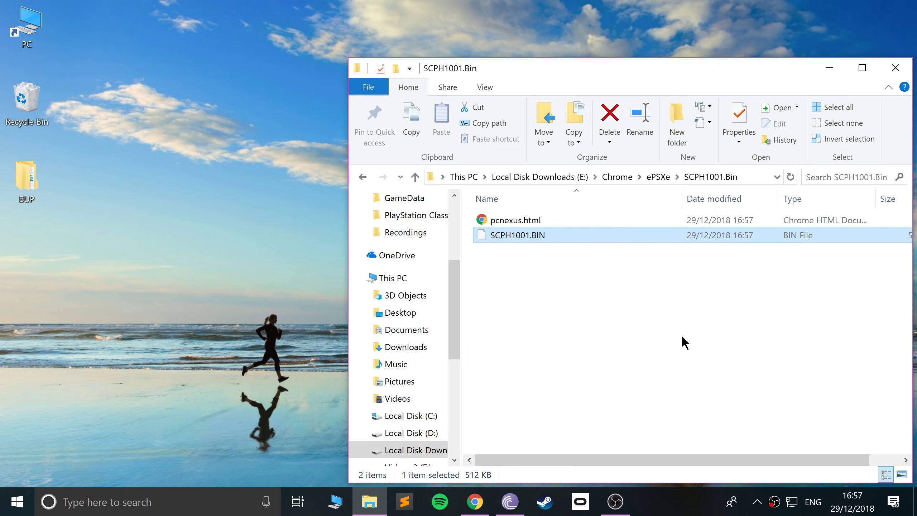
{"action": "key", "text": "ctrl+c"}
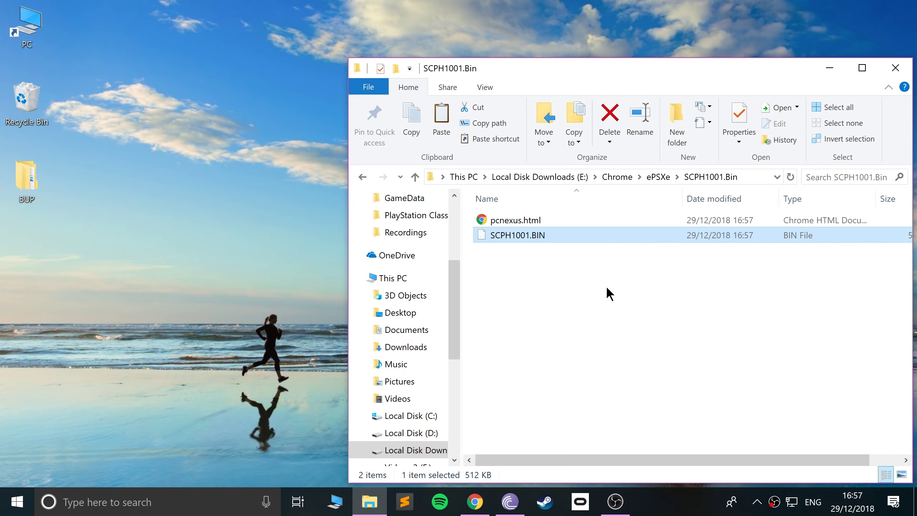
Step: Paste the copied SCPH1001.BIN file into the bios folder inside ePSXe205
{"action": "key", "text": "BackSpace"}
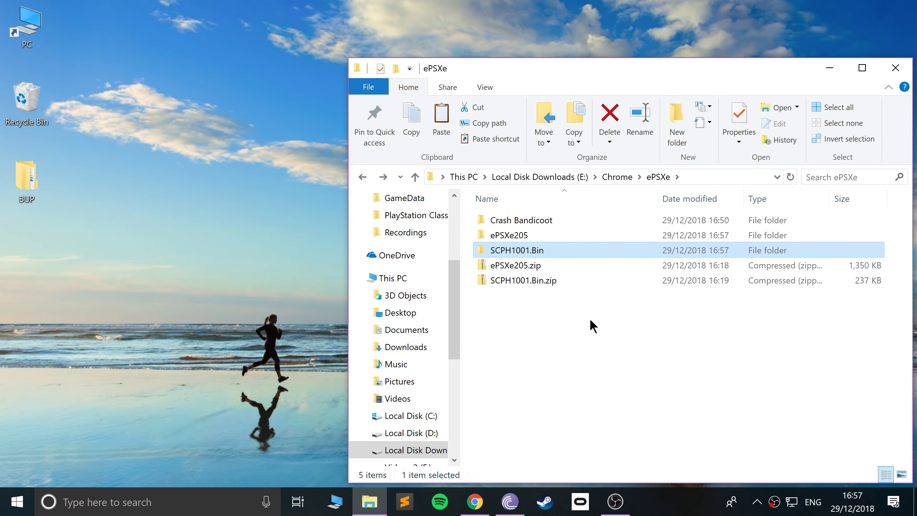
{"action": "key", "text": "alt+Right"}
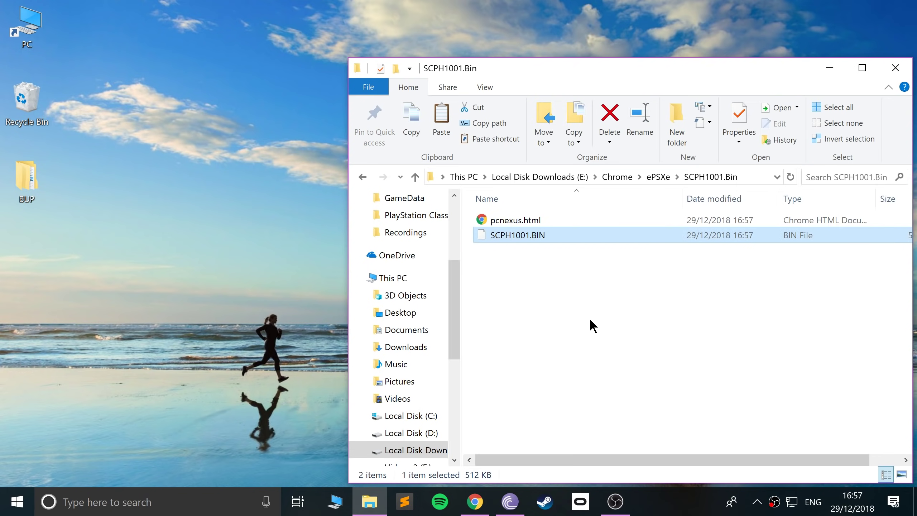
{"action": "key", "text": "BackSpace"}
{"action": "key", "text": "Up"}
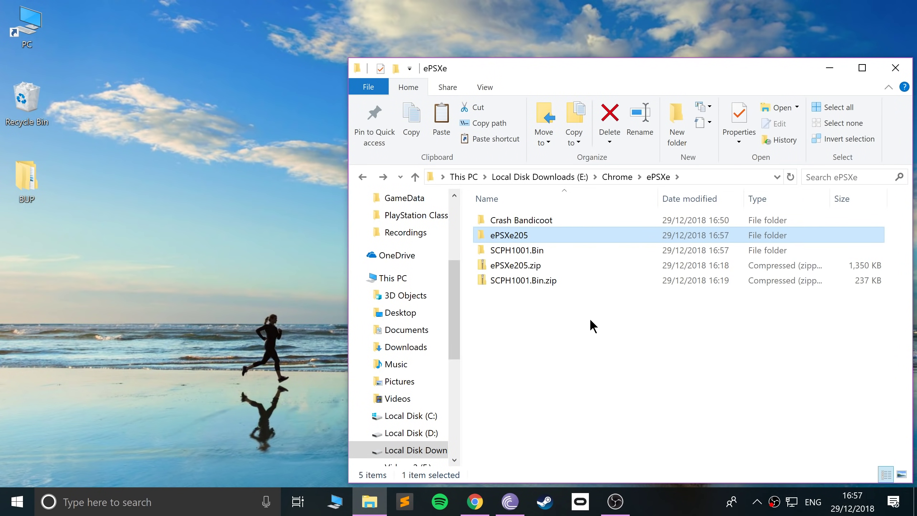
{"action": "key", "text": "Return"}
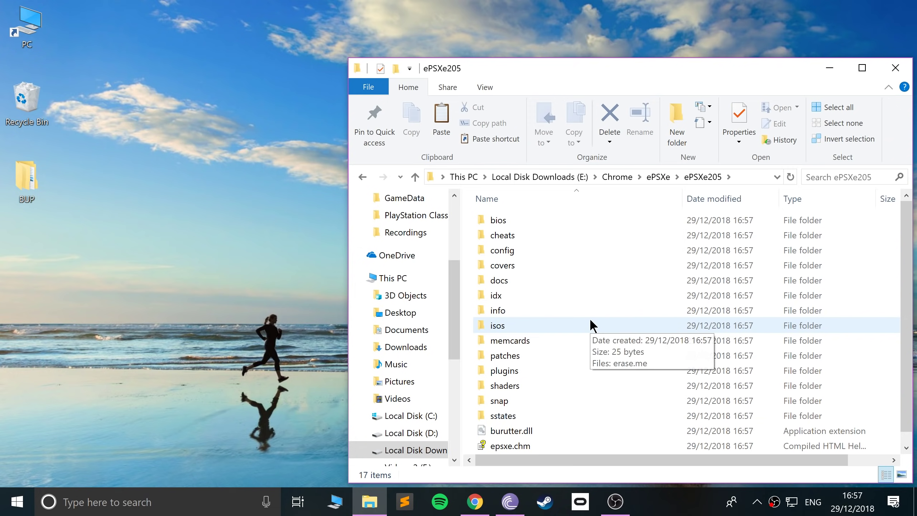
{"action": "left_click", "coordinate": [527, 221]}
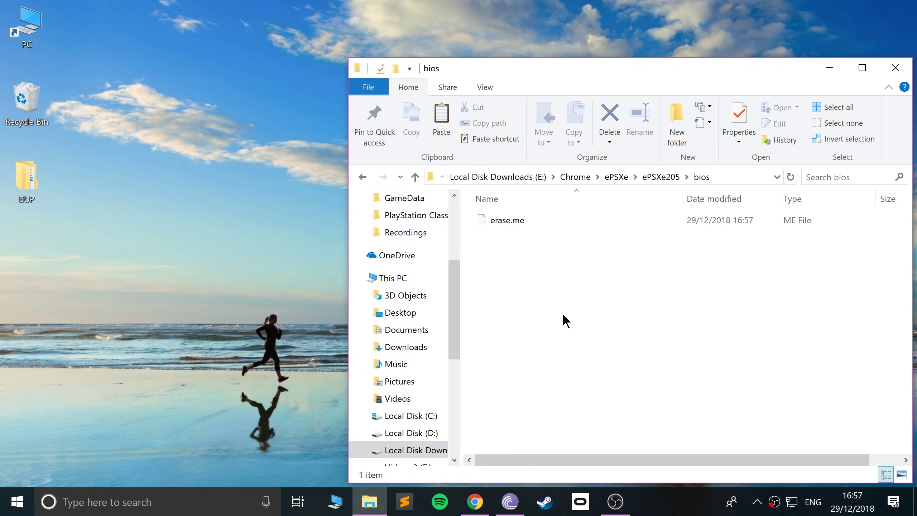
{"action": "key", "text": "ctrl+v"}
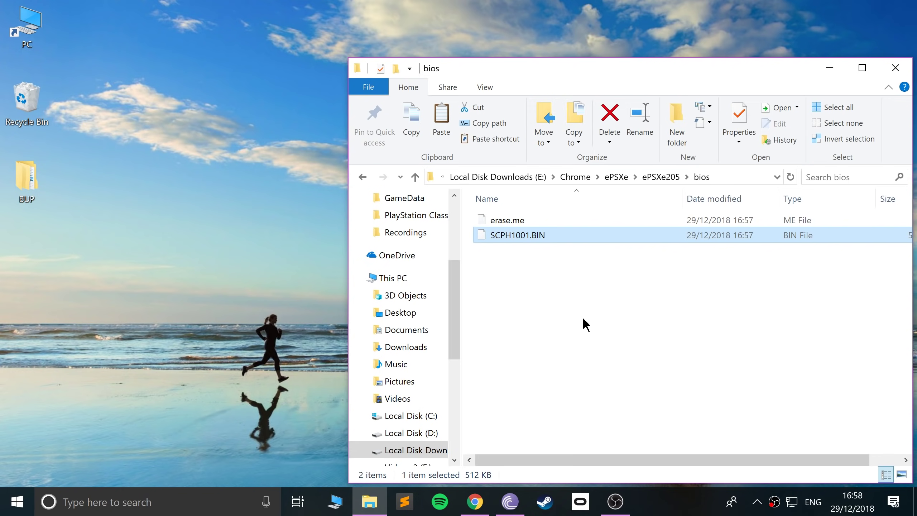
Step: Look inside the isos folder of ePSXe205 and return to the parent ePSXe folder
{"action": "key", "text": "BackSpace"}
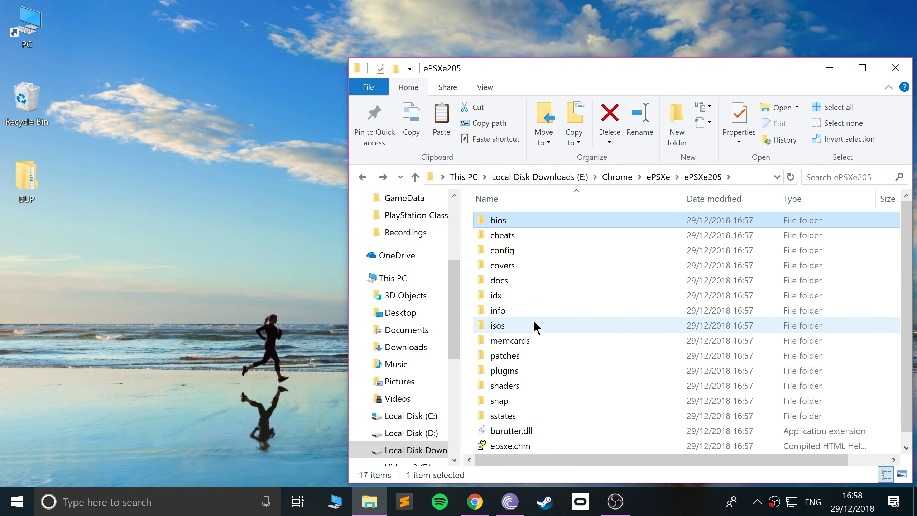
{"action": "left_click", "coordinate": [502, 326]}
{"action": "double_click", "coordinate": [502, 326]}
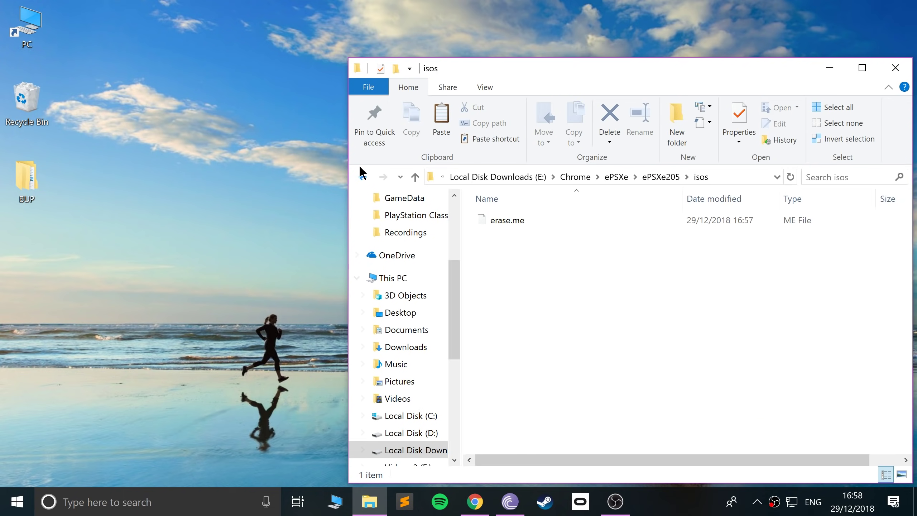
{"action": "left_click", "coordinate": [362, 177]}
{"action": "left_click", "coordinate": [363, 176]}
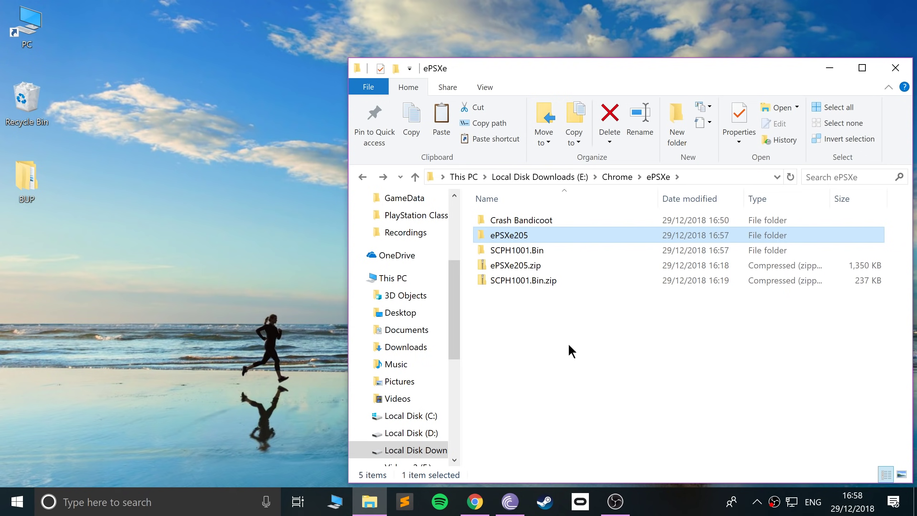
Step: Copy the Crash Bandicoot game folder from ePSXe into the isos folder inside ePSXe205
{"action": "left_click", "coordinate": [505, 219]}
{"action": "double_click", "coordinate": [505, 219]}
{"action": "left_click_drag", "start_coordinate": [571, 318], "coordinate": [563, 276]}
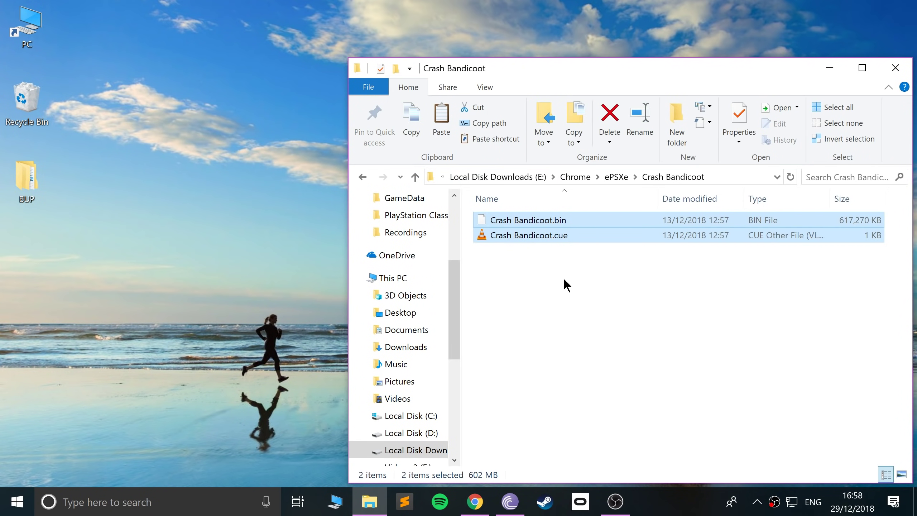
{"action": "left_click", "coordinate": [362, 177]}
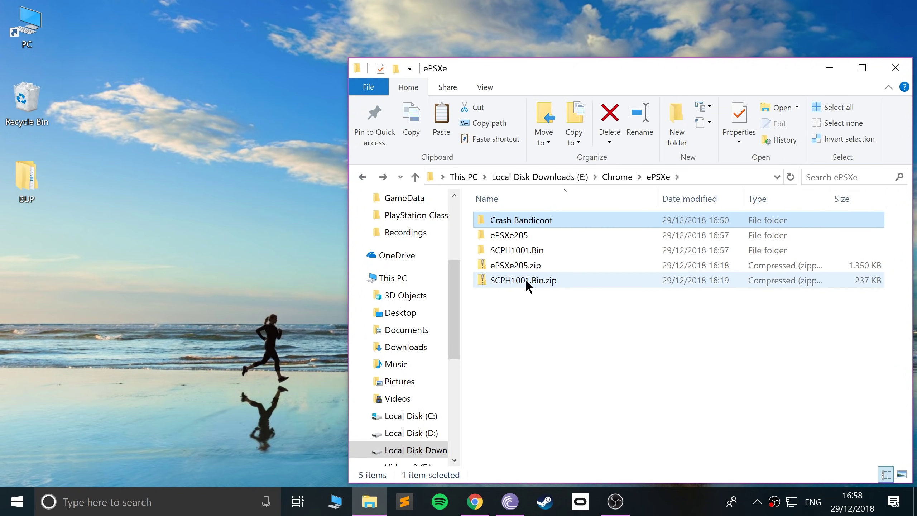
{"action": "double_click", "coordinate": [506, 237]}
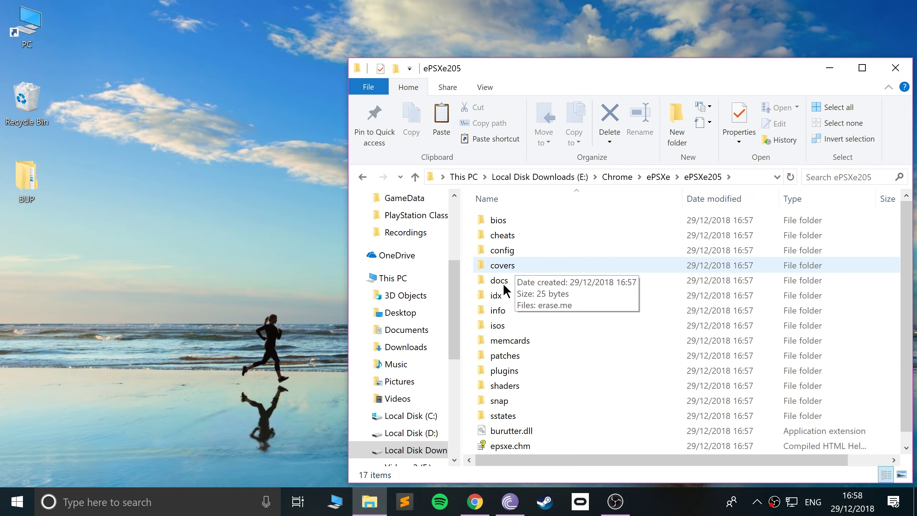
{"action": "double_click", "coordinate": [496, 324]}
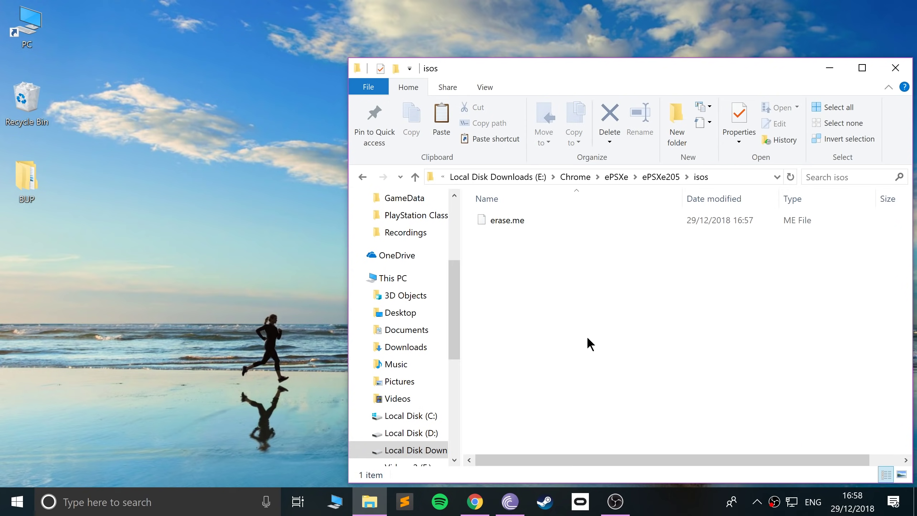
{"action": "key", "text": "ctrl+v"}
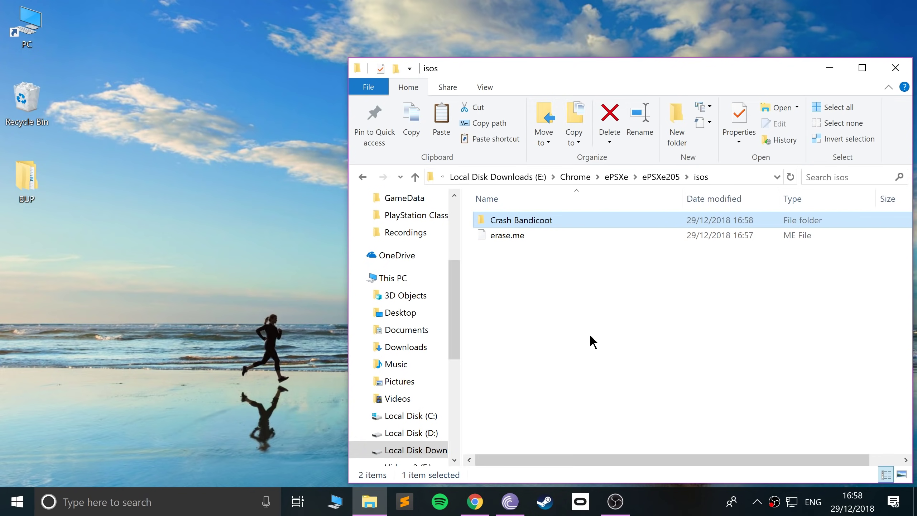
Step: Launch ePSXe.exe from the ePSXe205 folder
{"action": "key", "text": "BackSpace"}
{"action": "scroll", "coordinate": [528, 420], "scroll_direction": "down", "scroll_amount": 1}
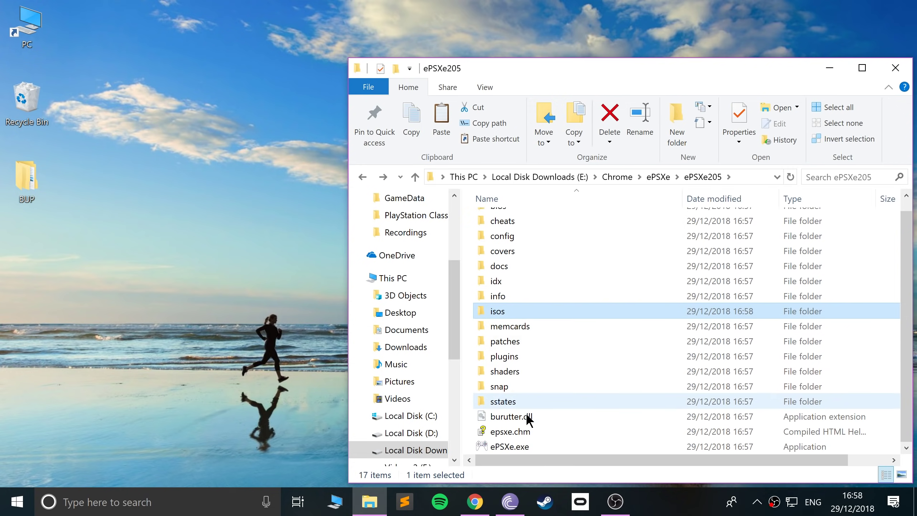
{"action": "double_click", "coordinate": [510, 447]}
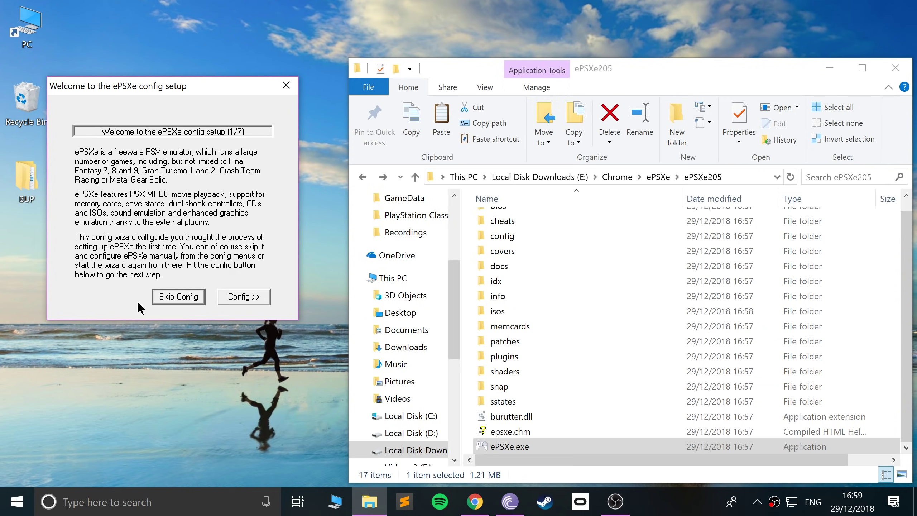
Step: Start the config wizard and choose scph1001 - US (Recommended) as the BIOS
{"action": "left_click", "coordinate": [219, 299]}
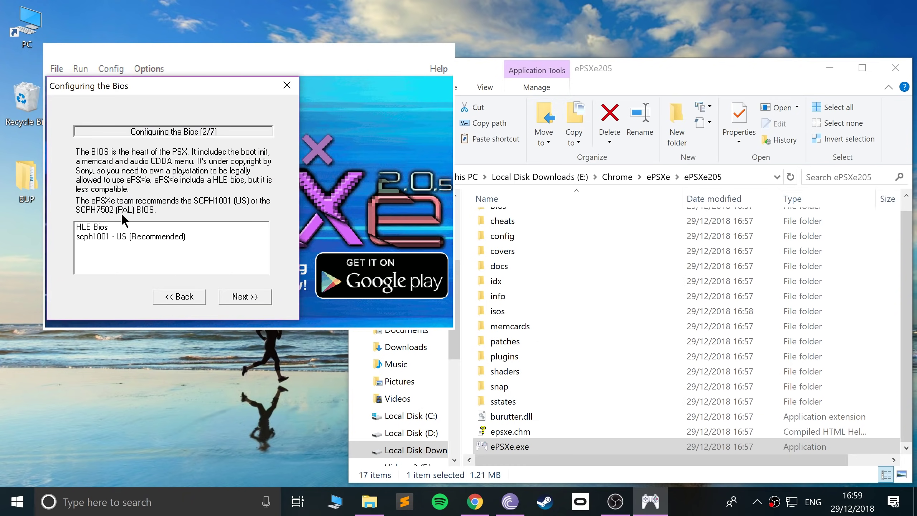
{"action": "left_click", "coordinate": [87, 235]}
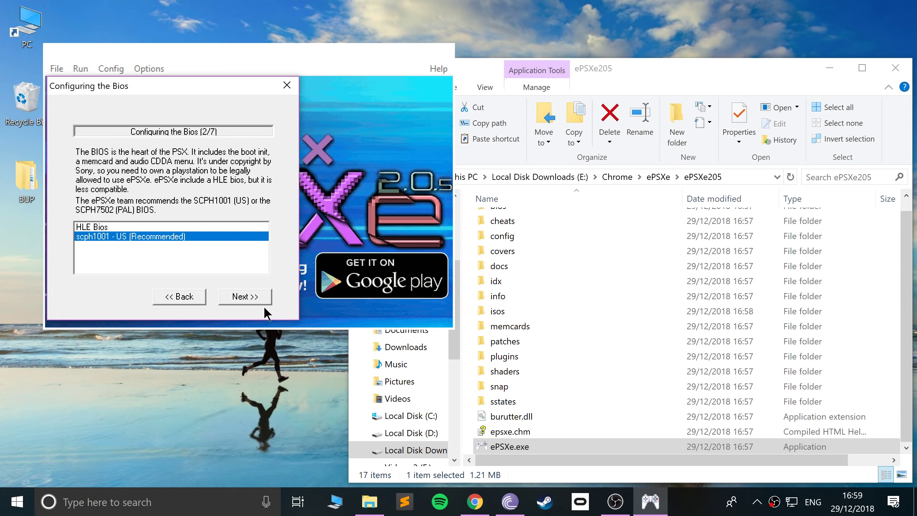
{"action": "left_click", "coordinate": [244, 296]}
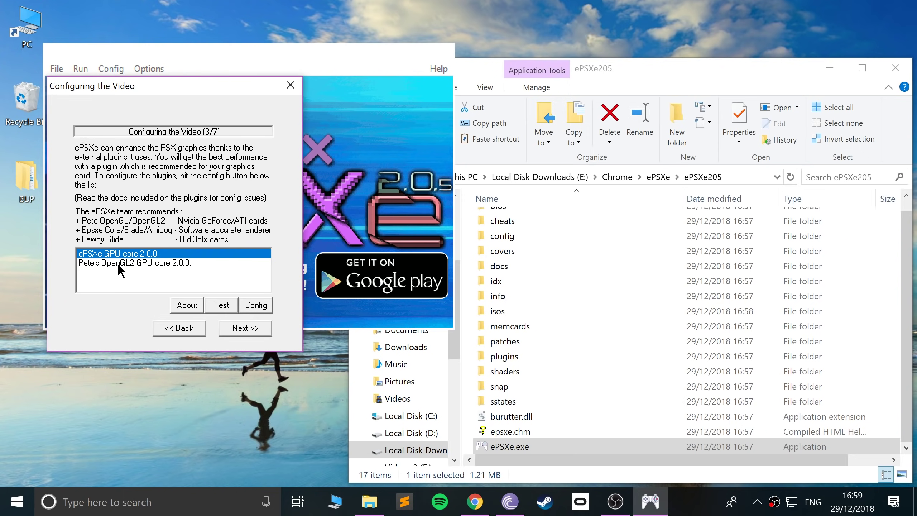
Step: Choose Pete's OpenGL2 GPU core 2.0.0 for video, keeping ePSXe SPU core 2.0.0 for sound and ePSXe CDR WNT/W2K core 2.0.0 for CD-ROM
{"action": "left_click", "coordinate": [119, 263]}
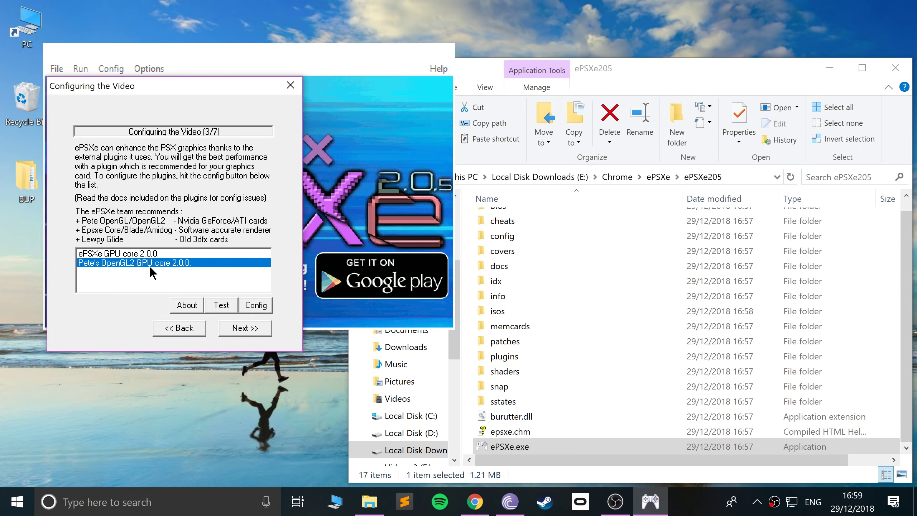
{"action": "left_click", "coordinate": [249, 328]}
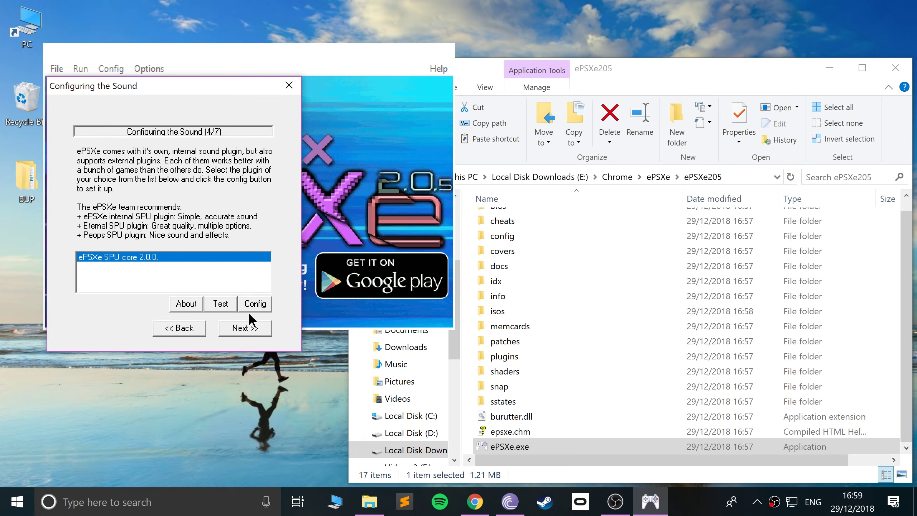
{"action": "left_click", "coordinate": [244, 327]}
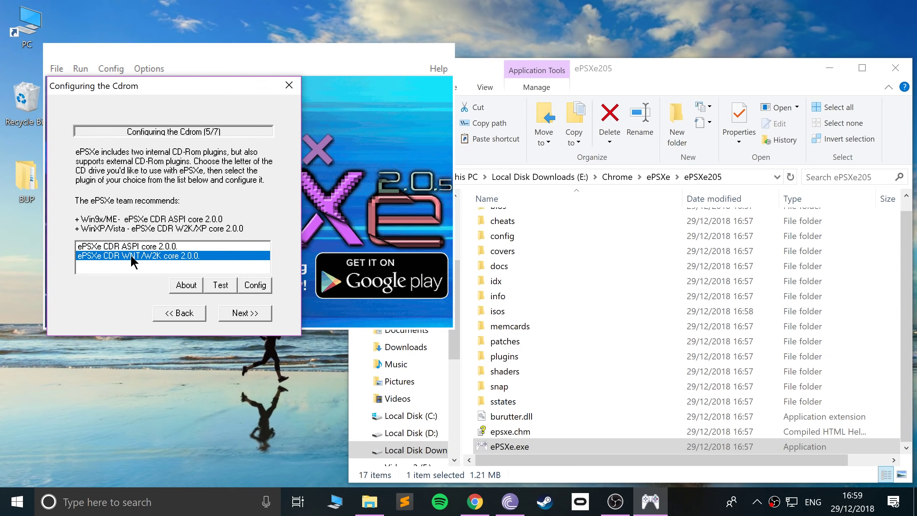
{"action": "left_click", "coordinate": [243, 314]}
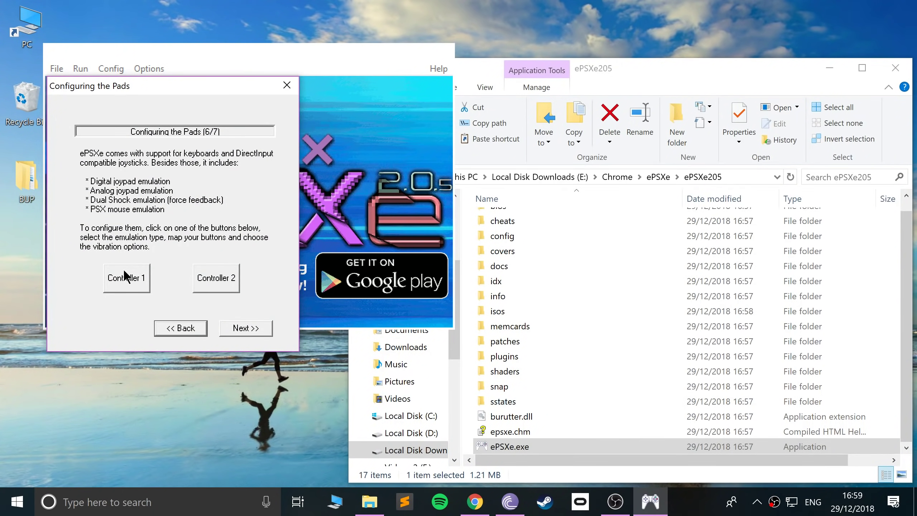
Step: Accept the DirectInput digital pad mapping for Controller 1 and finish the config wizard
{"action": "left_click", "coordinate": [125, 277]}
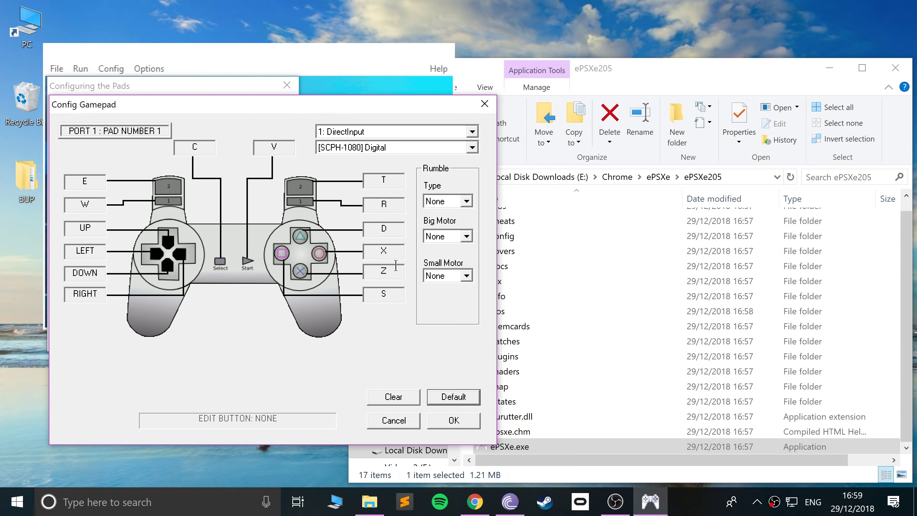
{"action": "left_click", "coordinate": [393, 233]}
{"action": "left_click", "coordinate": [465, 421]}
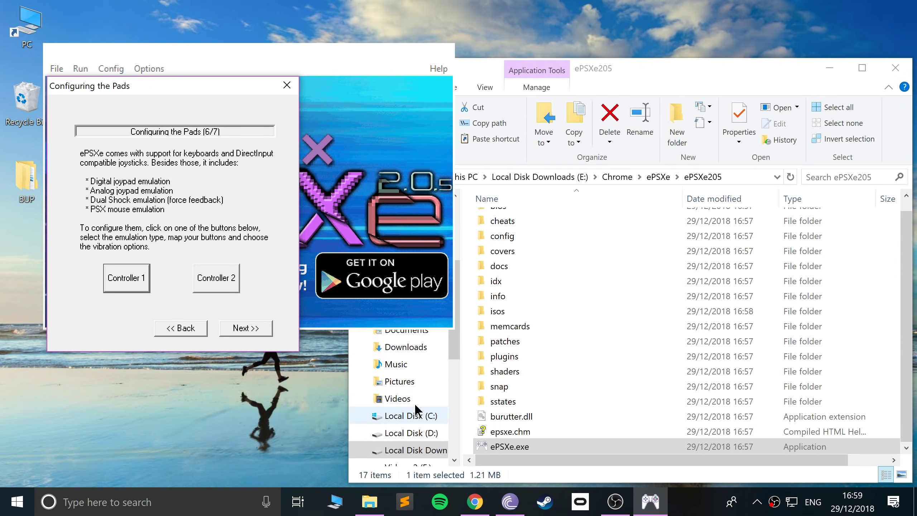
{"action": "left_click", "coordinate": [240, 329]}
{"action": "left_click", "coordinate": [240, 238]}
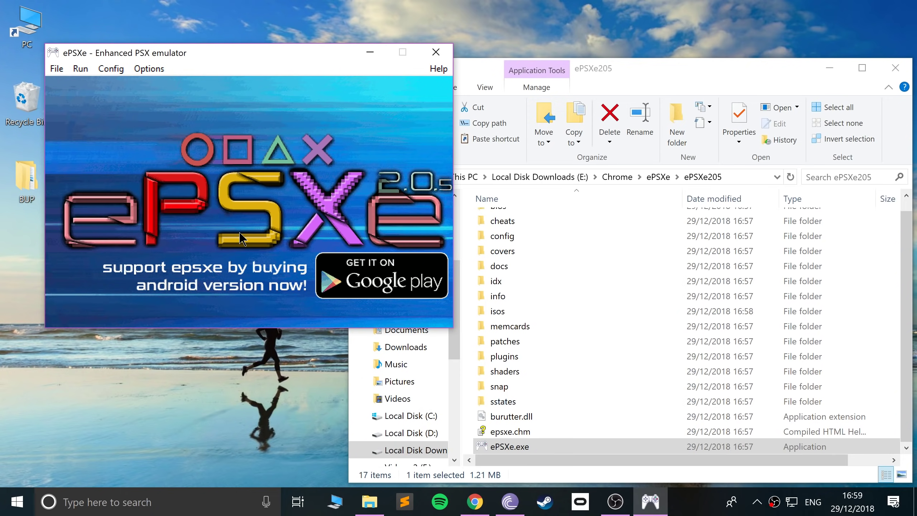
Step: Review the Pete GL2 Core video settings and accept them without changes
{"action": "left_click", "coordinate": [59, 71]}
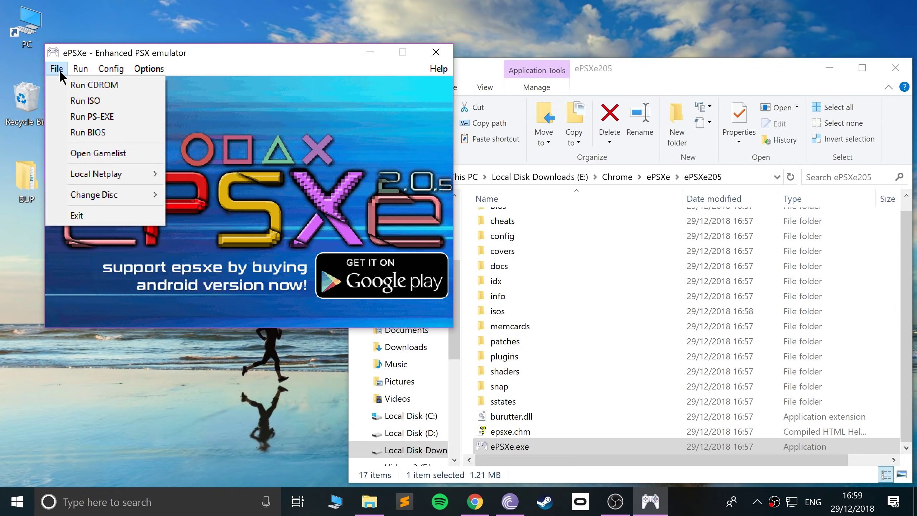
{"action": "mouse_move", "coordinate": [126, 72]}
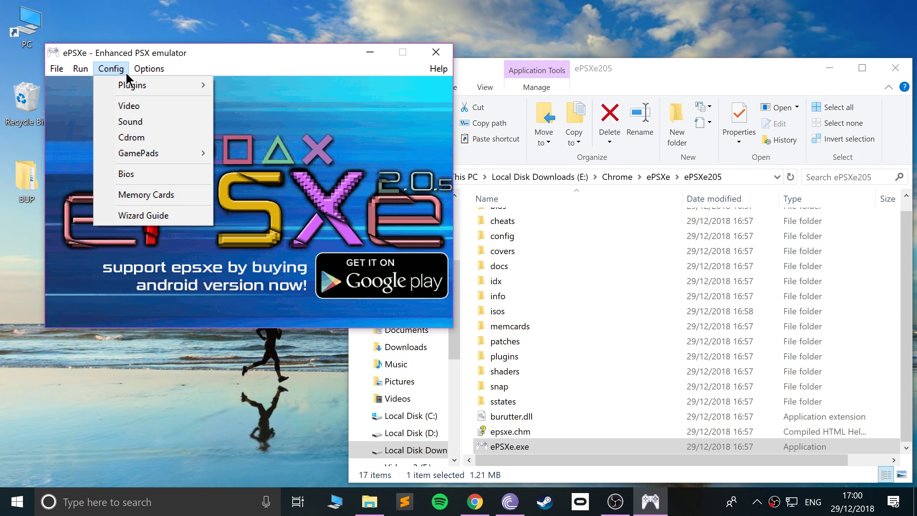
{"action": "left_click", "coordinate": [130, 106]}
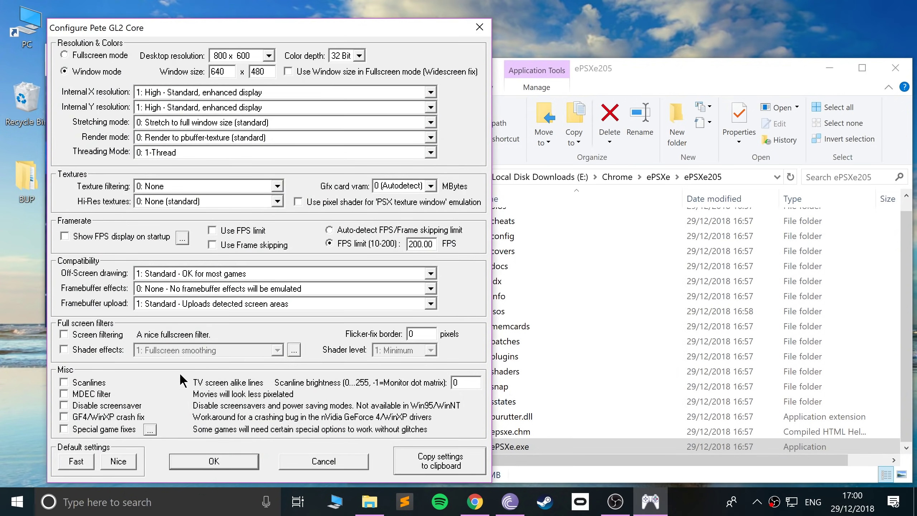
{"action": "left_click", "coordinate": [208, 465]}
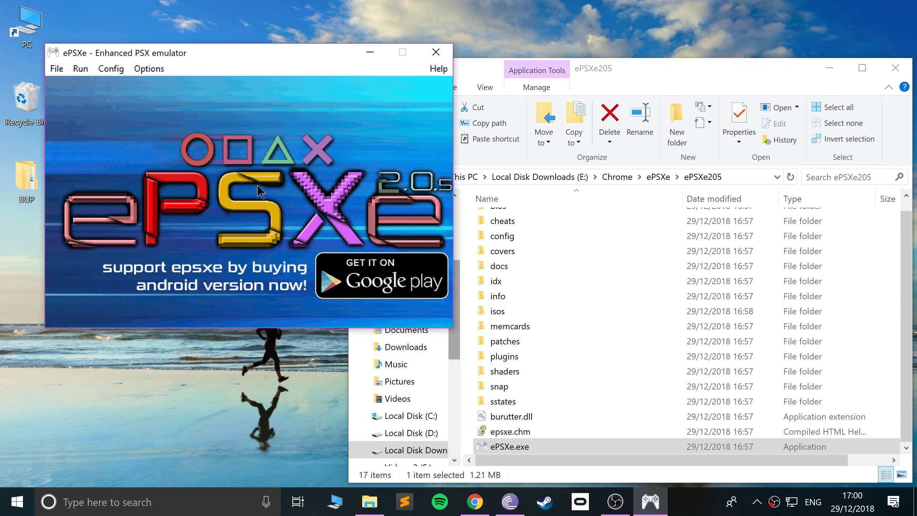
Step: Run the PlayStation BIOS on its own to test it, and relaunch ePSXe.exe after it closes
{"action": "left_click", "coordinate": [55, 68]}
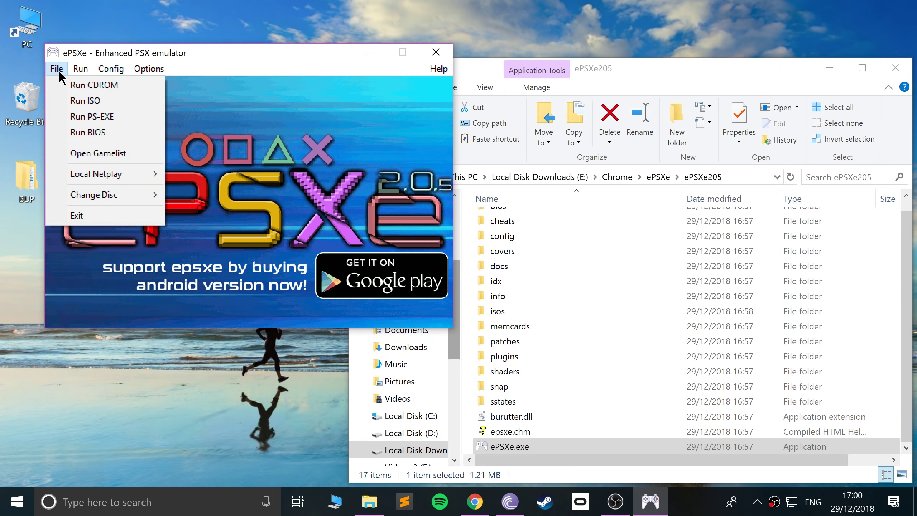
{"action": "left_click", "coordinate": [71, 127]}
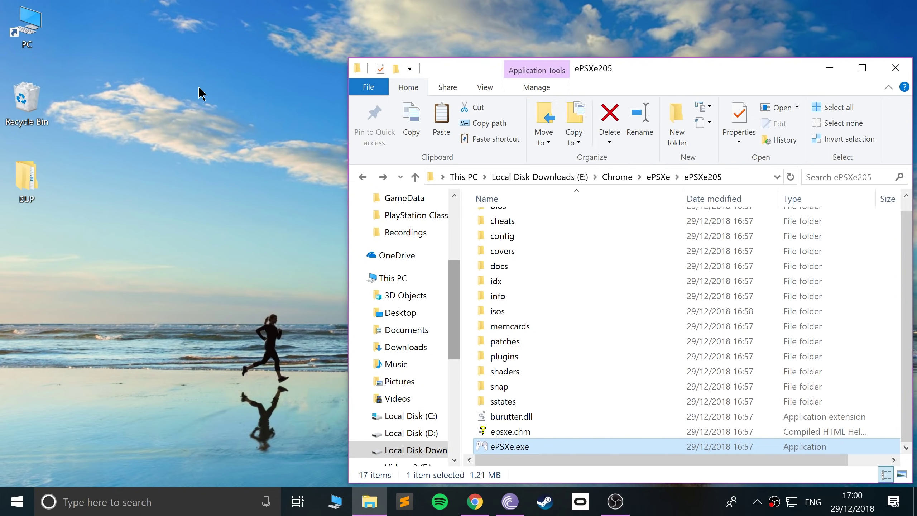
{"action": "double_click", "coordinate": [512, 444]}
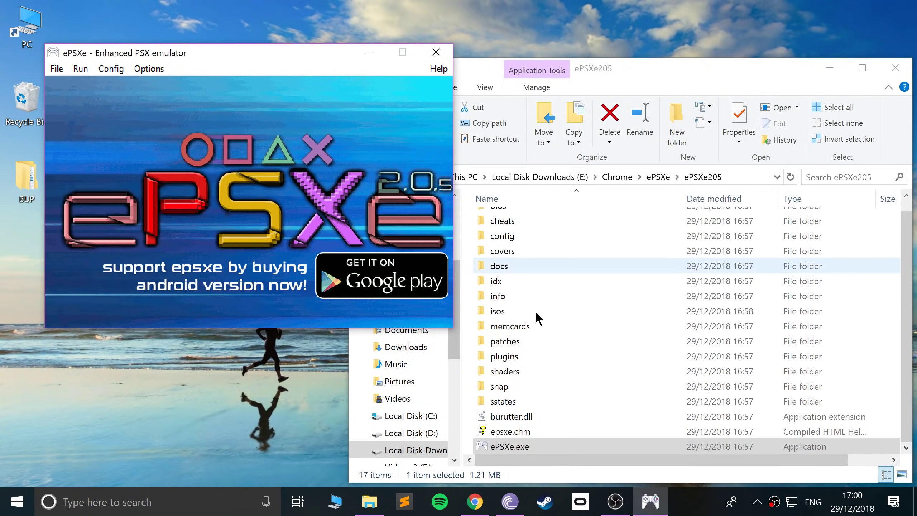
Step: Set the CPU overclocking option to x1
{"action": "left_click", "coordinate": [146, 69]}
{"action": "mouse_move", "coordinate": [211, 88]}
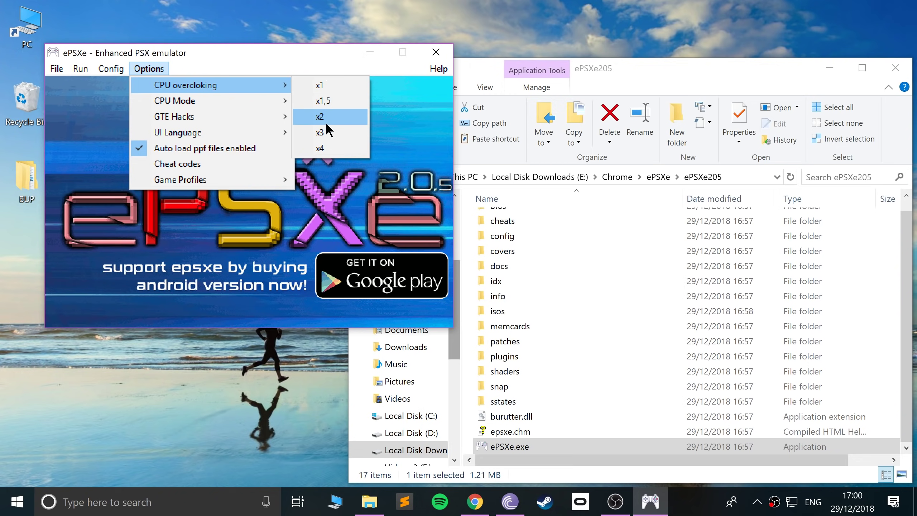
{"action": "left_click", "coordinate": [327, 87]}
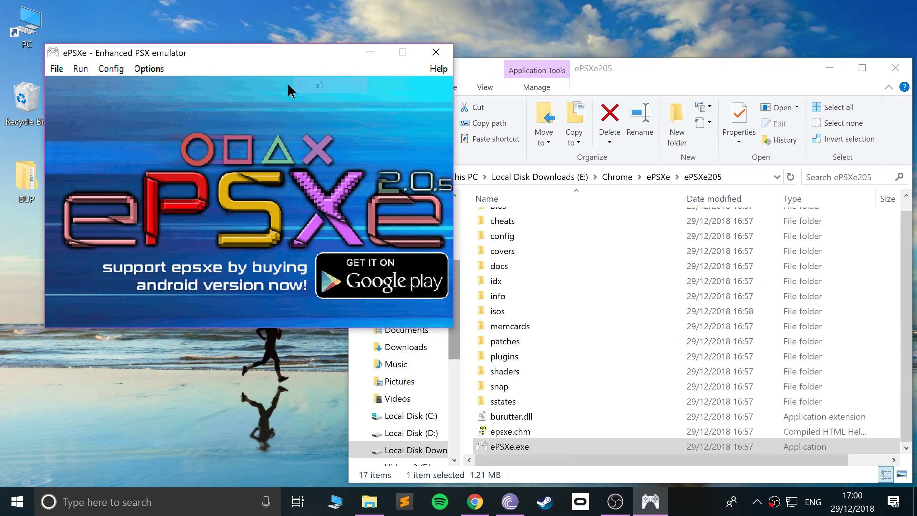
Step: Check the CPU overclocking option, run the BIOS up to its main menu, and quit it again
{"action": "left_click", "coordinate": [155, 69]}
{"action": "mouse_move", "coordinate": [174, 86]}
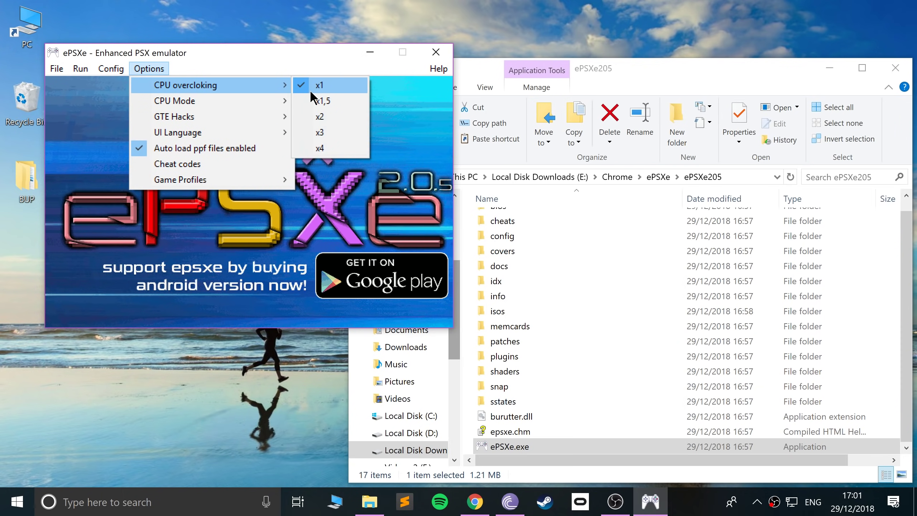
{"action": "left_click", "coordinate": [56, 69]}
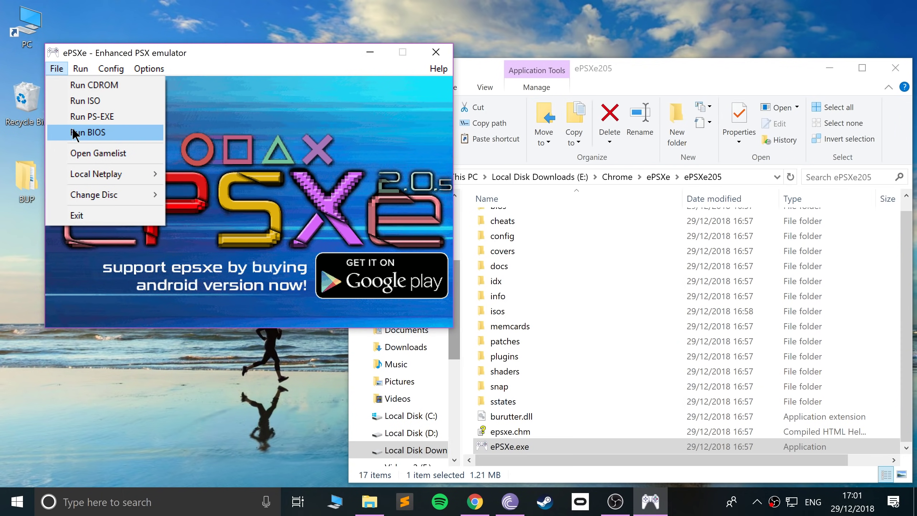
{"action": "left_click", "coordinate": [76, 131]}
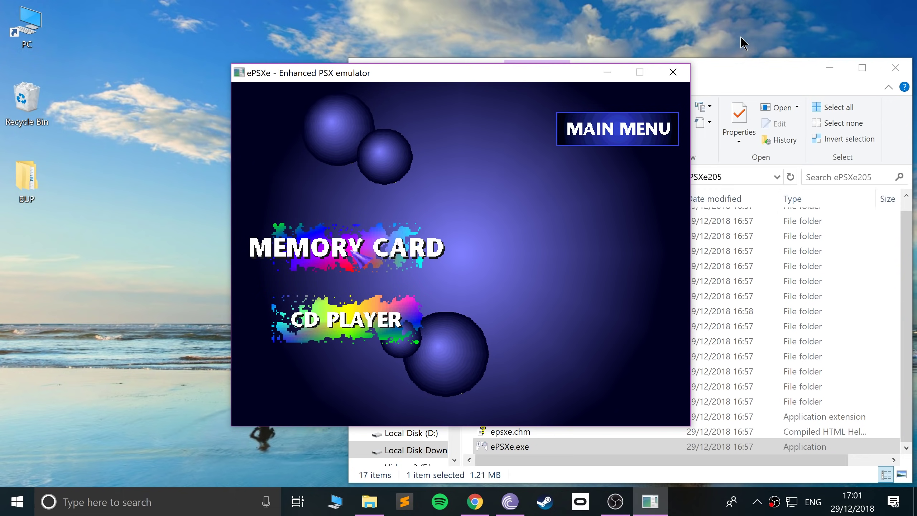
{"action": "left_click", "coordinate": [673, 72]}
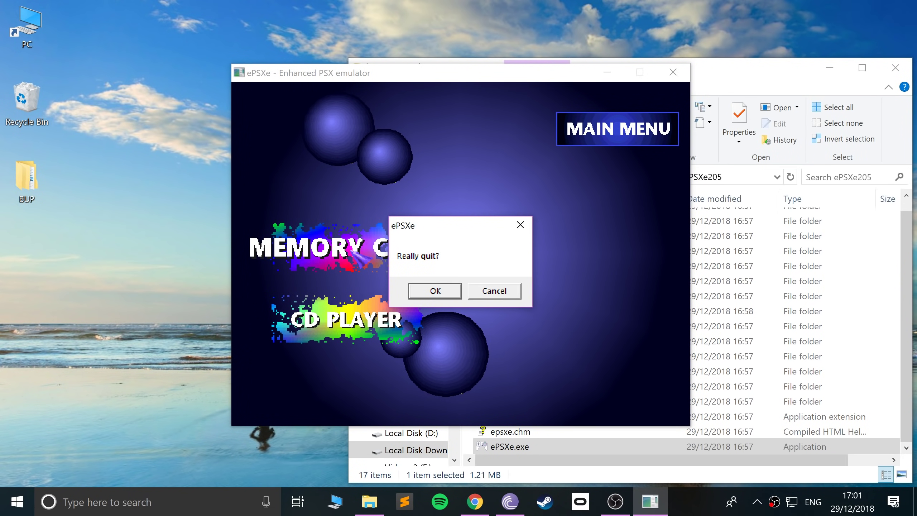
{"action": "key", "text": "Return"}
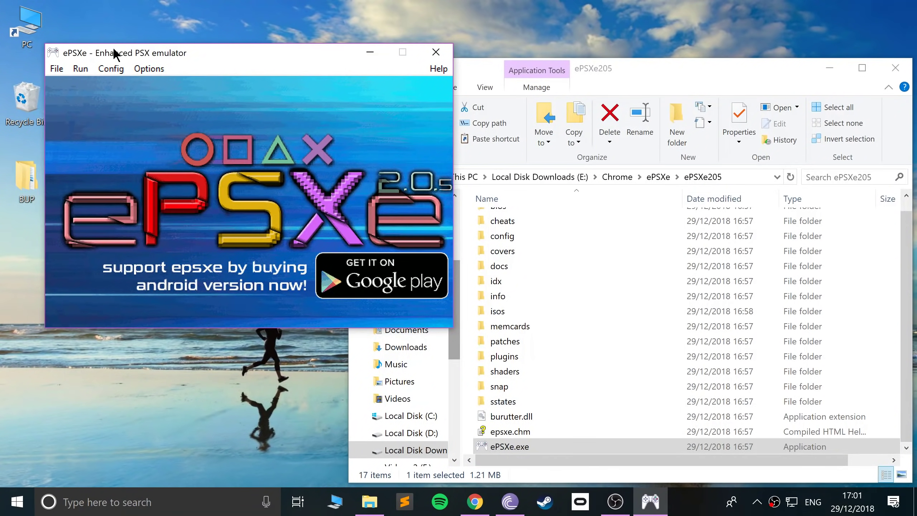
Step: Apply the Nice default settings in the Pete GL2 Core video configuration and accept them
{"action": "left_click", "coordinate": [109, 71]}
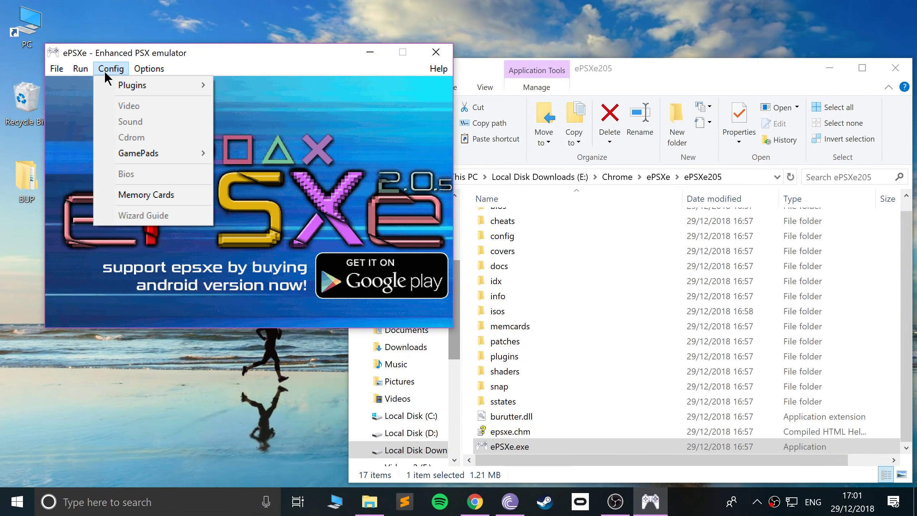
{"action": "mouse_move", "coordinate": [72, 68]}
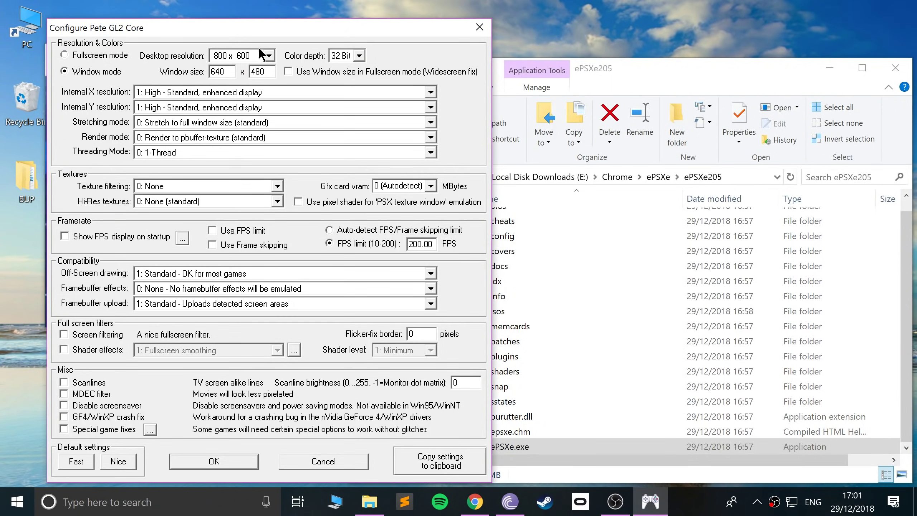
{"action": "left_click", "coordinate": [80, 462]}
{"action": "left_click", "coordinate": [126, 460]}
{"action": "left_click", "coordinate": [89, 457]}
{"action": "left_click", "coordinate": [115, 465]}
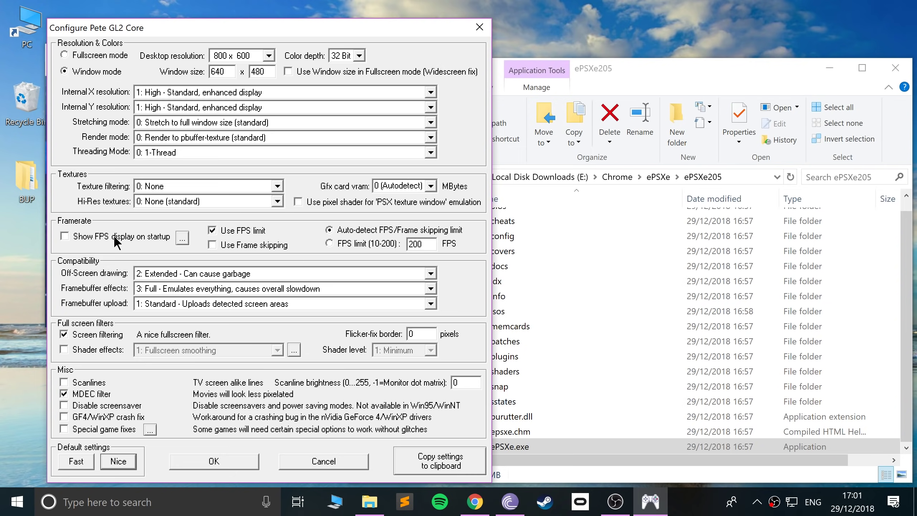
{"action": "left_click", "coordinate": [215, 461]}
Step: Review the memory card configuration and the memcards folder used for card 1, cancelling without changes
{"action": "left_click", "coordinate": [147, 69]}
{"action": "mouse_move", "coordinate": [111, 69]}
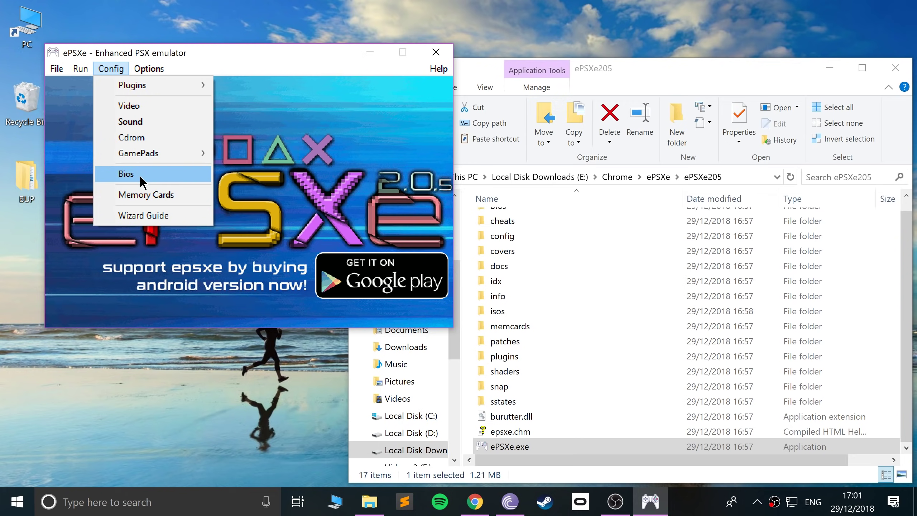
{"action": "left_click", "coordinate": [153, 195]}
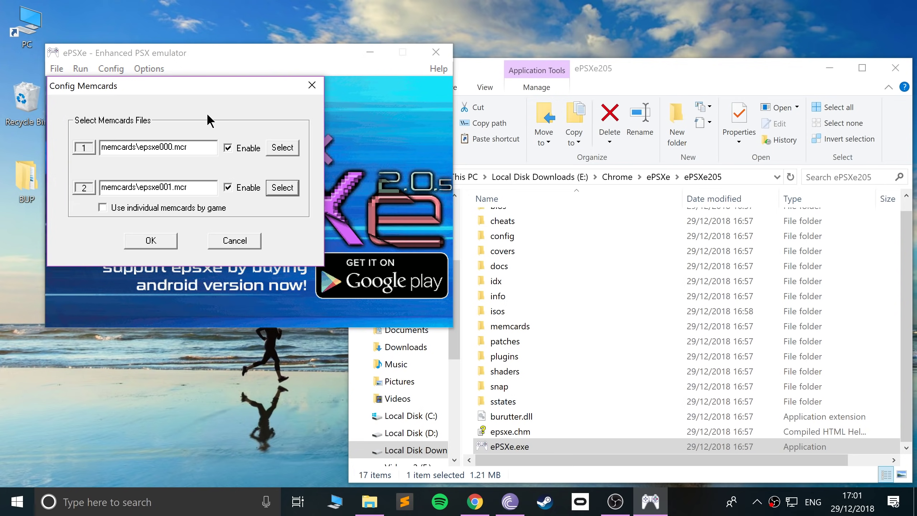
{"action": "left_click", "coordinate": [282, 147]}
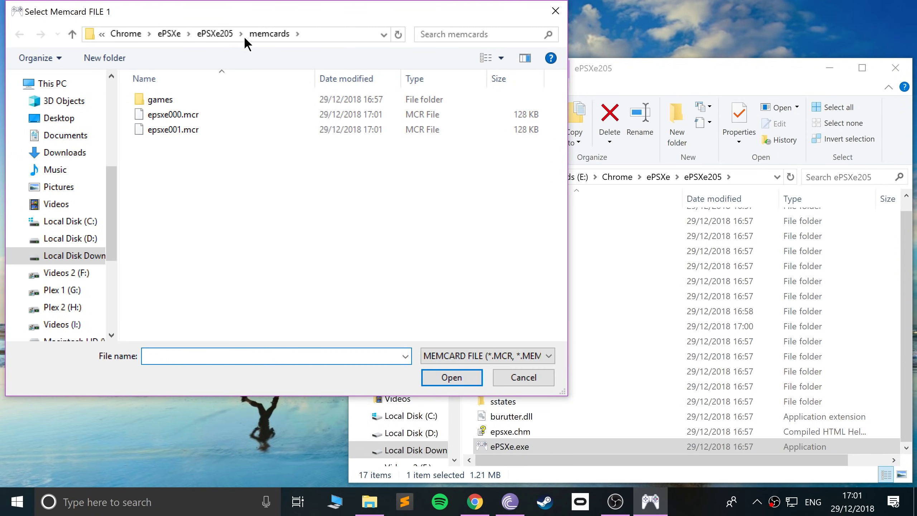
{"action": "left_click", "coordinate": [207, 34]}
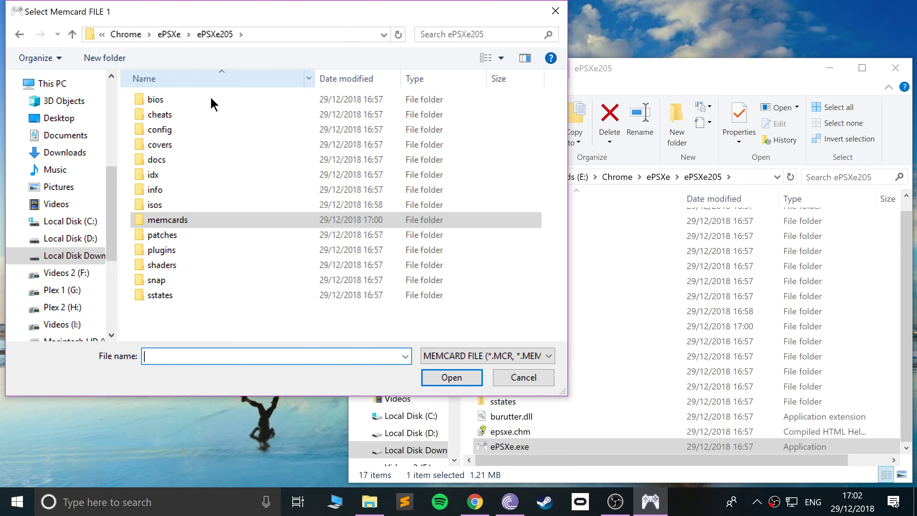
{"action": "double_click", "coordinate": [163, 216]}
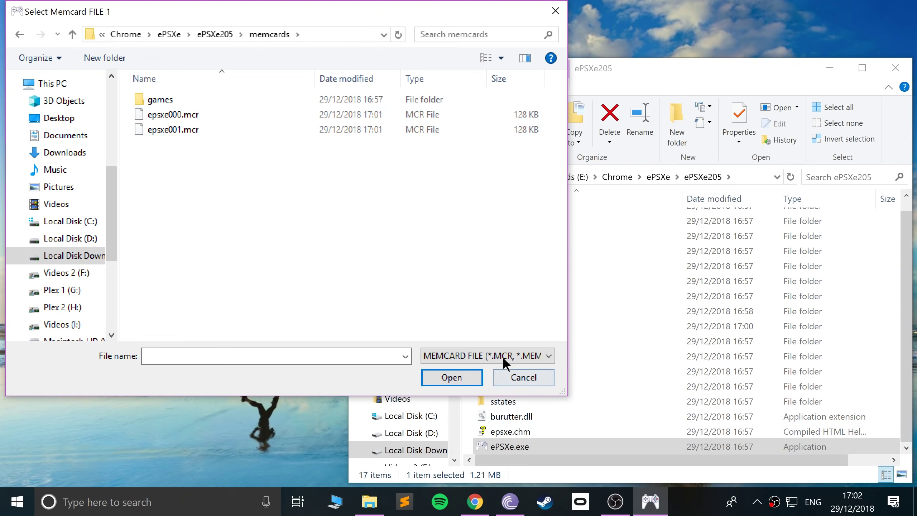
{"action": "left_click", "coordinate": [503, 376]}
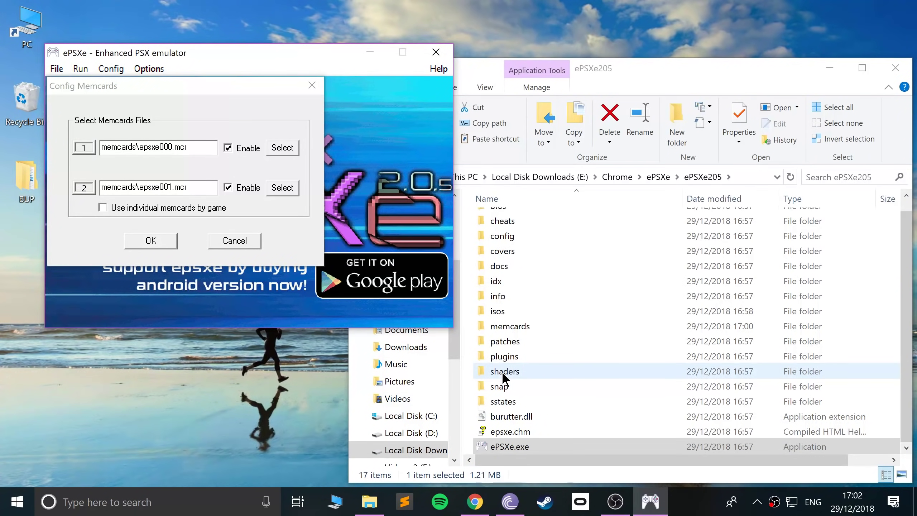
{"action": "left_click", "coordinate": [218, 238]}
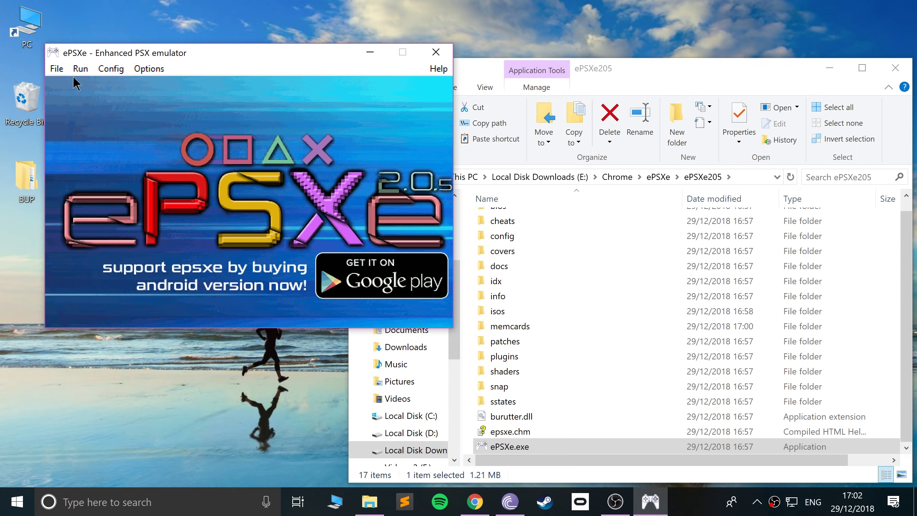
Step: Browse the isos folder for a PSX ISO to run, and cancel without loading one
{"action": "left_click", "coordinate": [57, 68]}
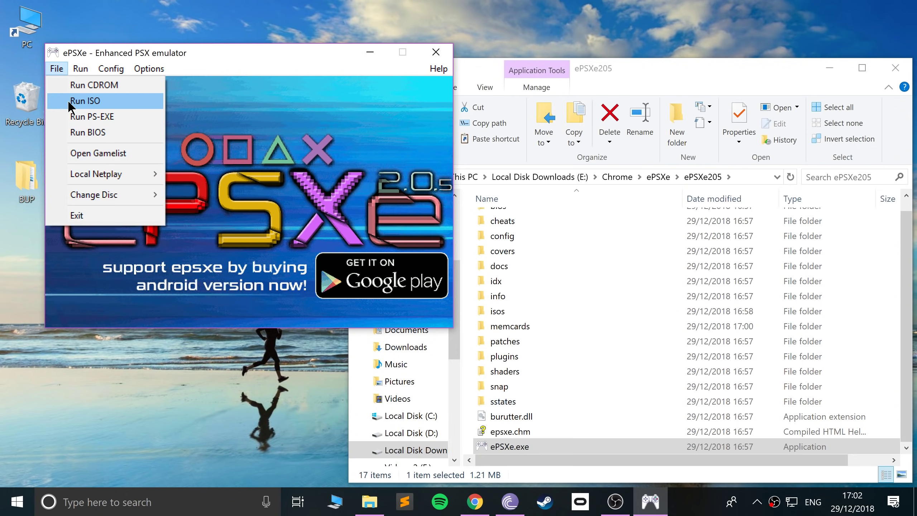
{"action": "left_click", "coordinate": [73, 100]}
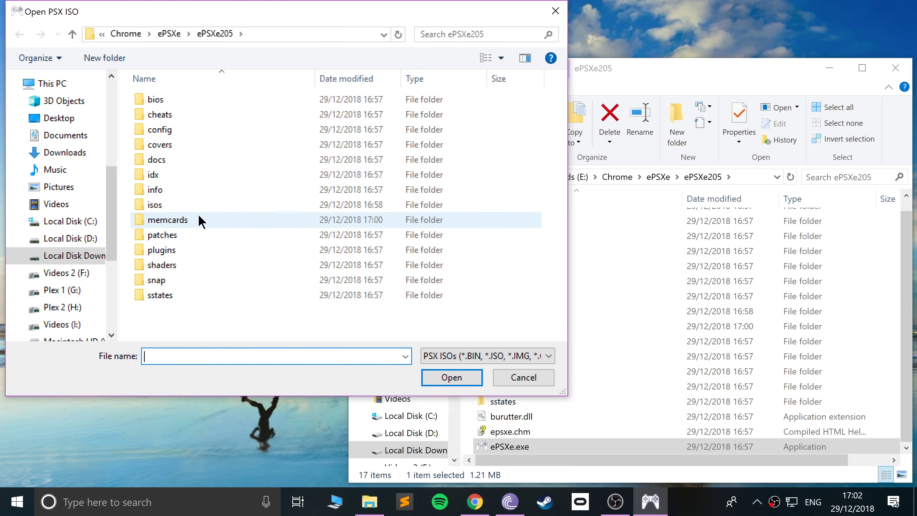
{"action": "double_click", "coordinate": [182, 203]}
{"action": "double_click", "coordinate": [167, 100]}
{"action": "left_click", "coordinate": [506, 377]}
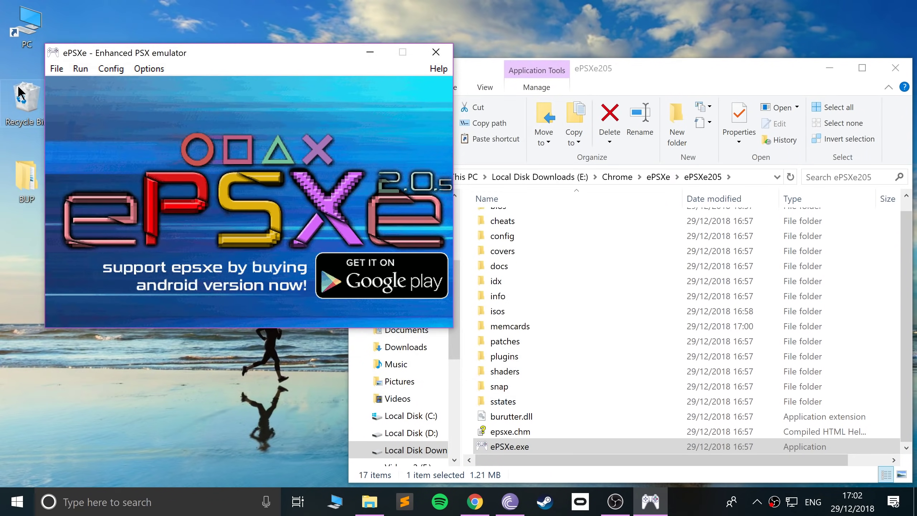
Step: Open the Gamelist's folder settings and start browsing for a folder to scan
{"action": "left_click", "coordinate": [71, 70]}
{"action": "mouse_move", "coordinate": [57, 69]}
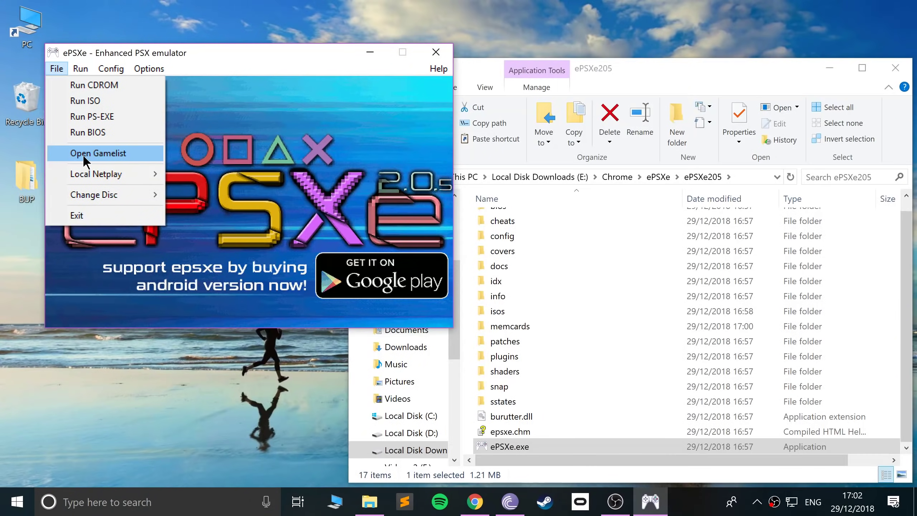
{"action": "left_click", "coordinate": [78, 150]}
{"action": "left_click", "coordinate": [157, 394]}
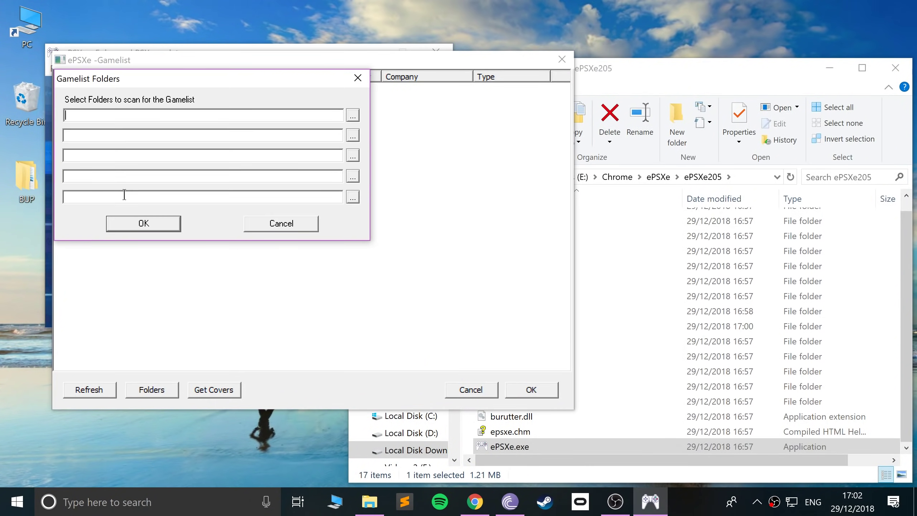
{"action": "left_click", "coordinate": [351, 127]}
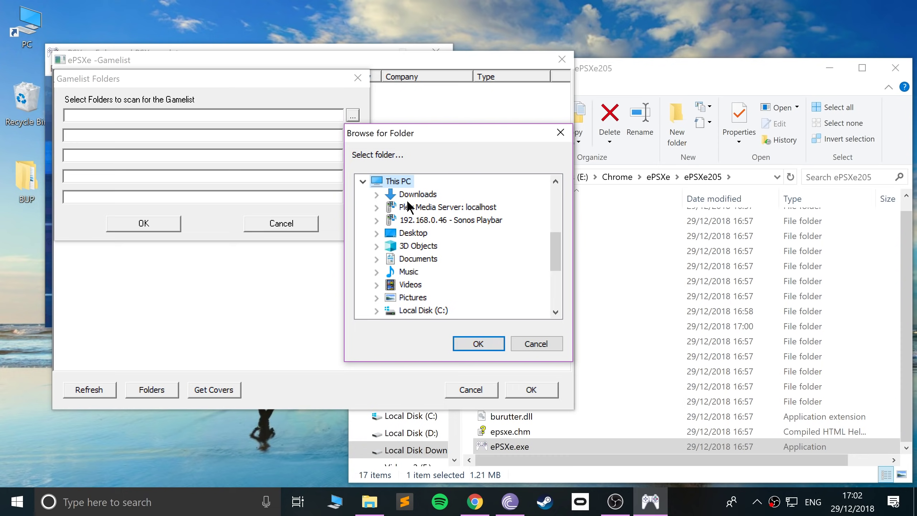
Step: Set the isos folder under E: > Chrome > ePSXe > ePSXe205 as a Gamelist scan folder and confirm
{"action": "scroll", "coordinate": [383, 253], "scroll_direction": "down", "scroll_amount": 3}
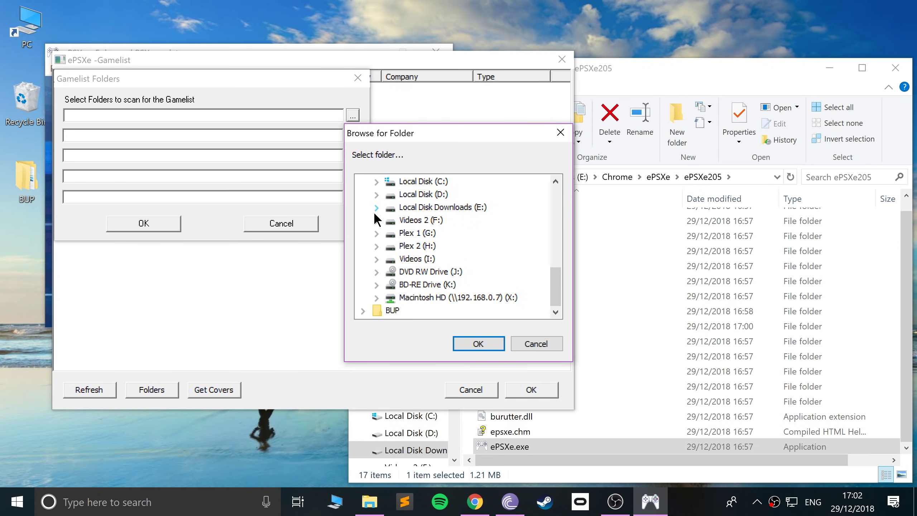
{"action": "left_click", "coordinate": [376, 208]}
{"action": "left_click", "coordinate": [390, 220]}
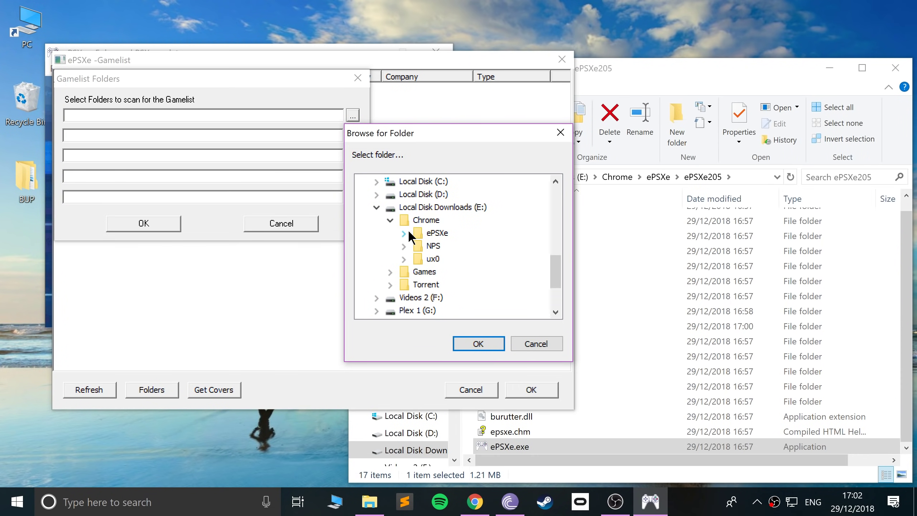
{"action": "left_click", "coordinate": [404, 233]}
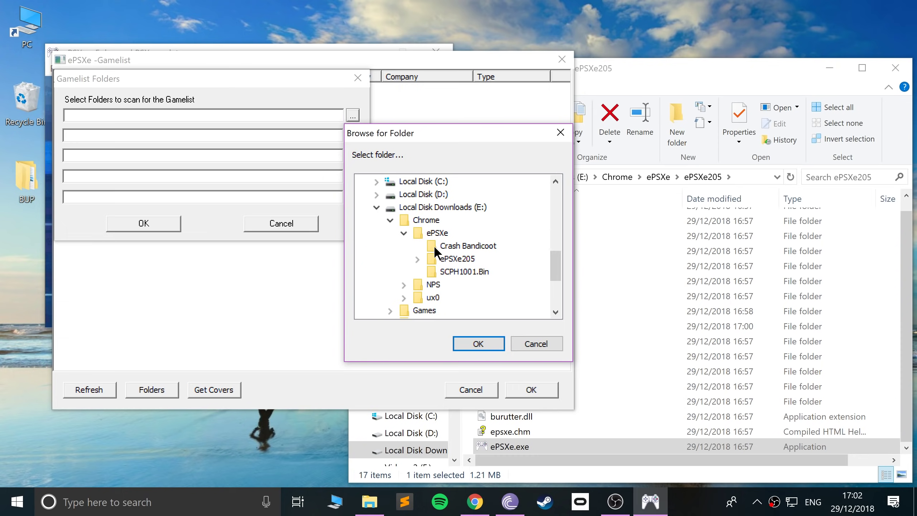
{"action": "left_click", "coordinate": [404, 233]}
{"action": "left_click", "coordinate": [404, 234]}
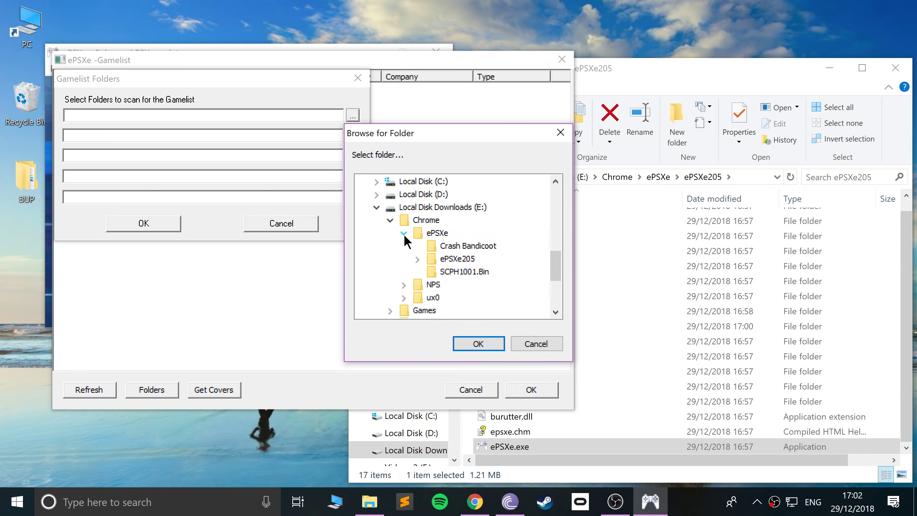
{"action": "left_click", "coordinate": [417, 259]}
{"action": "left_click", "coordinate": [459, 284]}
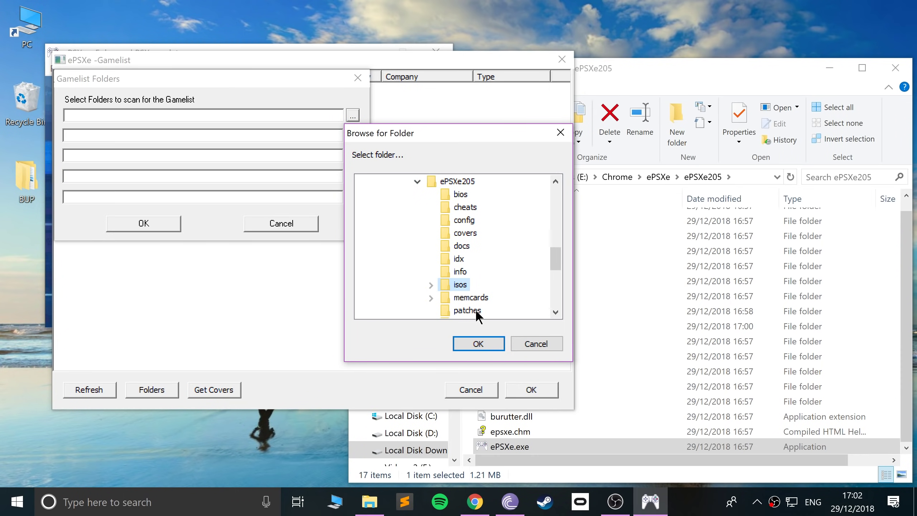
{"action": "left_click", "coordinate": [482, 342]}
{"action": "left_click", "coordinate": [144, 230]}
Step: Refresh the Gamelist and get the game covers
{"action": "left_click", "coordinate": [90, 389]}
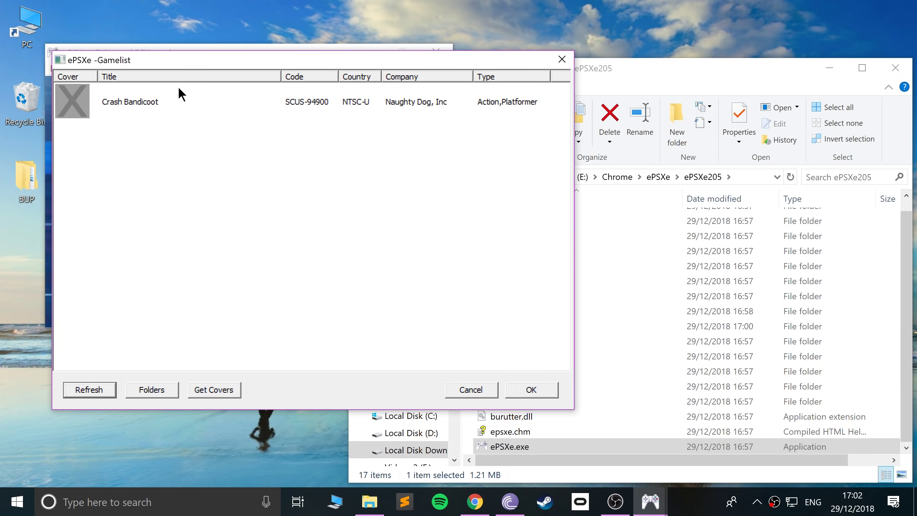
{"action": "left_click", "coordinate": [216, 389]}
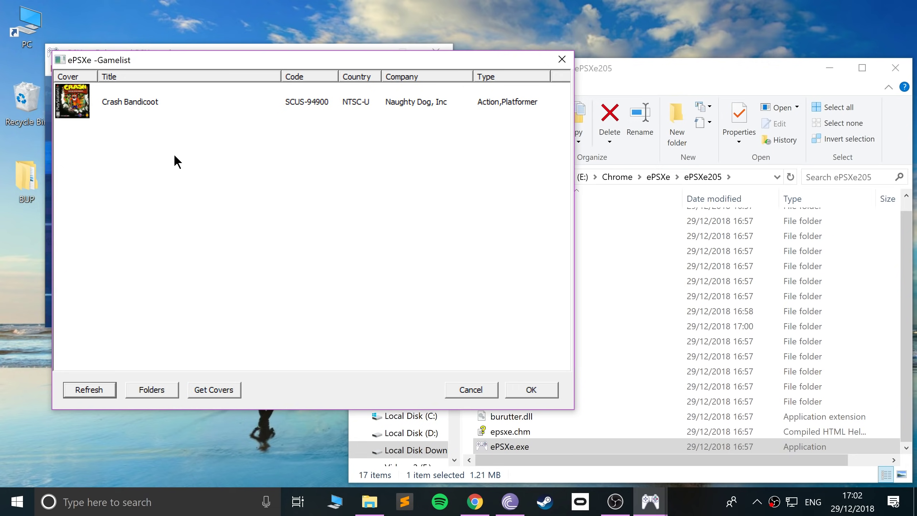
Step: Try to run from the Gamelist without selecting a game, dismiss the message, and cancel the list
{"action": "left_click", "coordinate": [523, 383]}
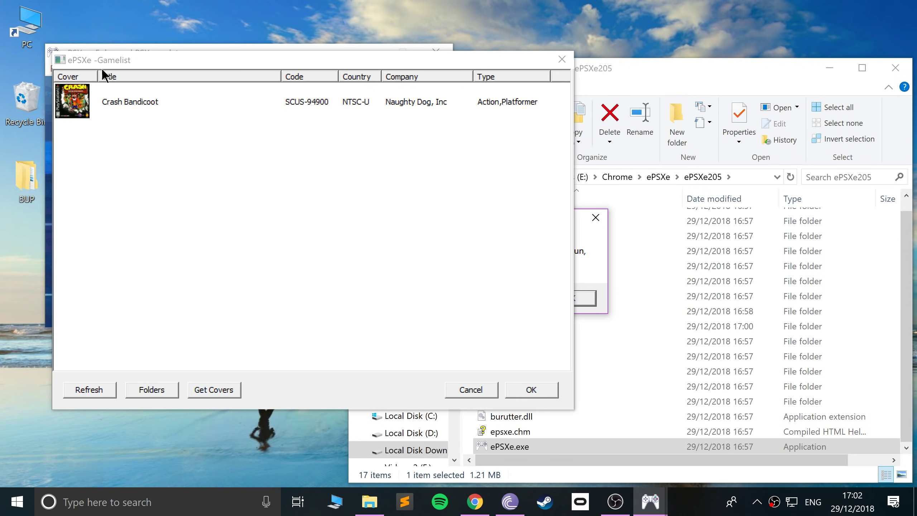
{"action": "left_click_drag", "start_coordinate": [578, 227], "coordinate": [846, 285]}
{"action": "left_click", "coordinate": [837, 353]}
{"action": "left_click", "coordinate": [491, 388]}
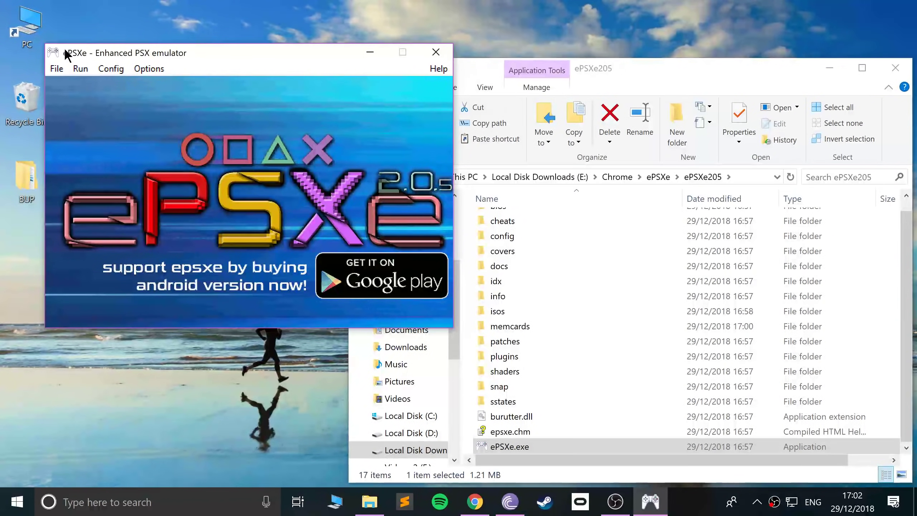
Step: Reopen the Gamelist, refresh it, and run Crash Bandicoot from the list
{"action": "left_click", "coordinate": [56, 69]}
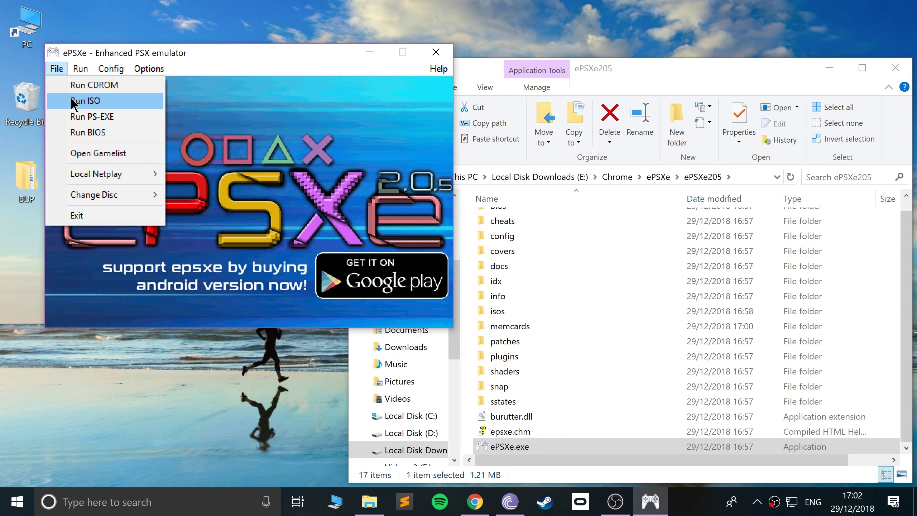
{"action": "left_click", "coordinate": [95, 154]}
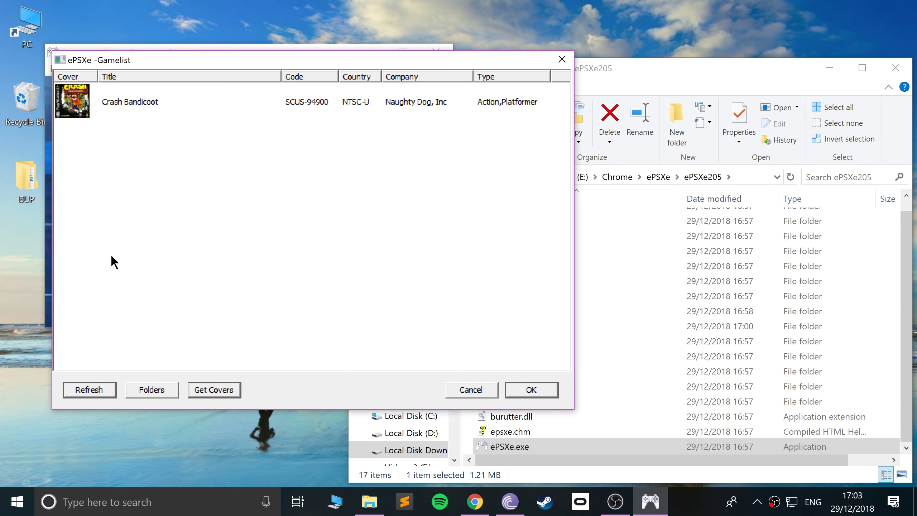
{"action": "left_click", "coordinate": [89, 397]}
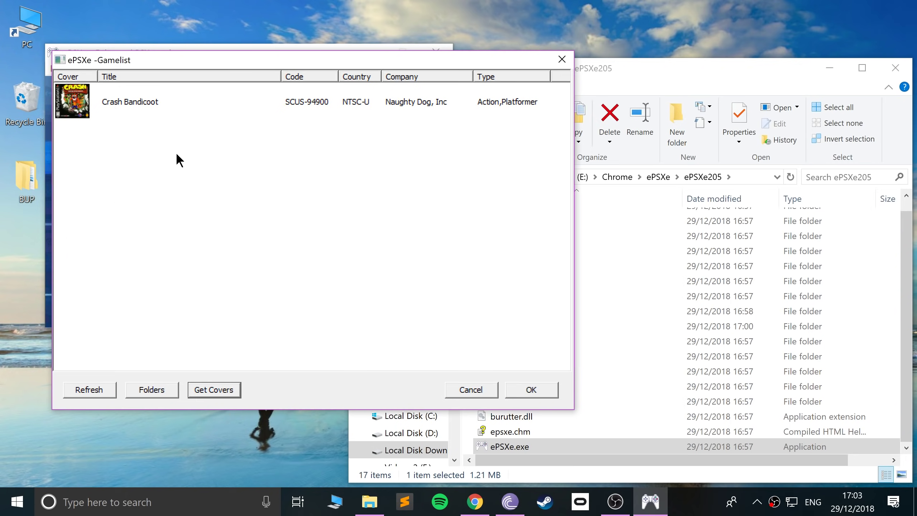
{"action": "left_click", "coordinate": [151, 104]}
{"action": "left_click", "coordinate": [530, 395]}
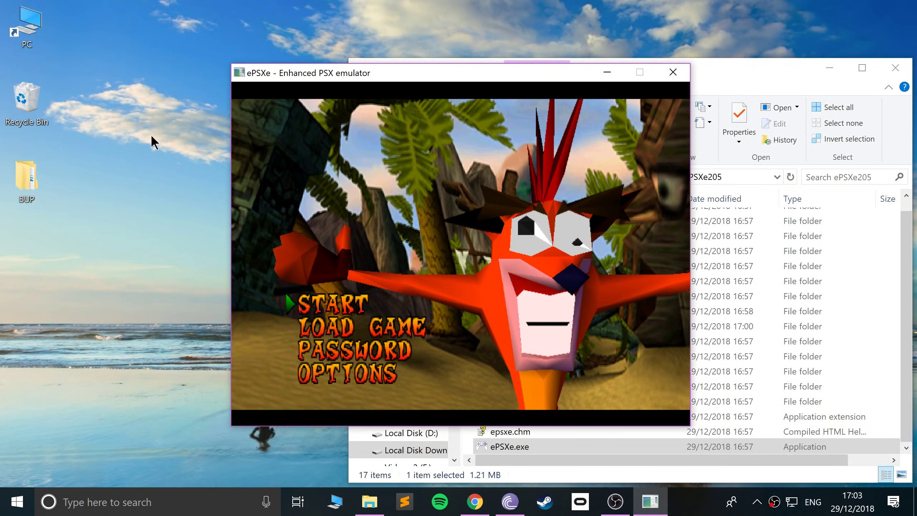
Step: Start a new game from the title screen and enter the N. Sanity Beach level
{"action": "key", "text": "Up"}
{"action": "key", "text": "z"}
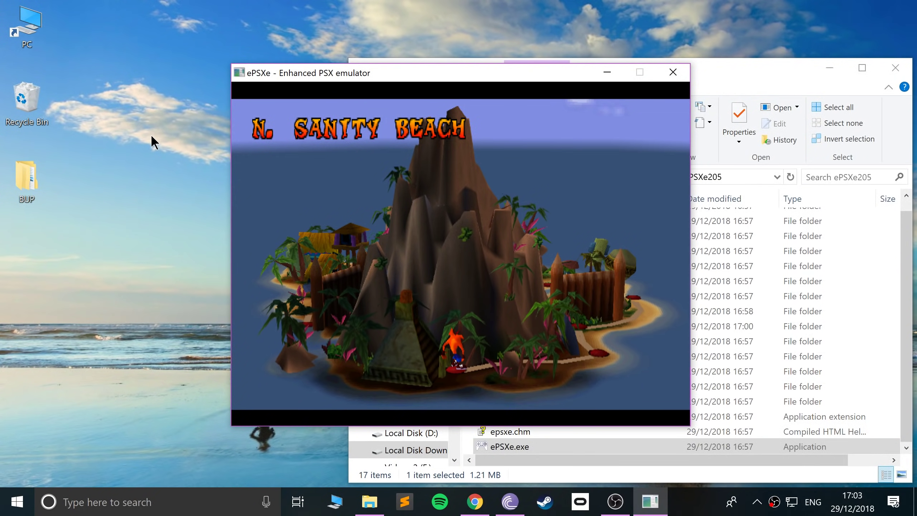
{"action": "key", "text": "z"}
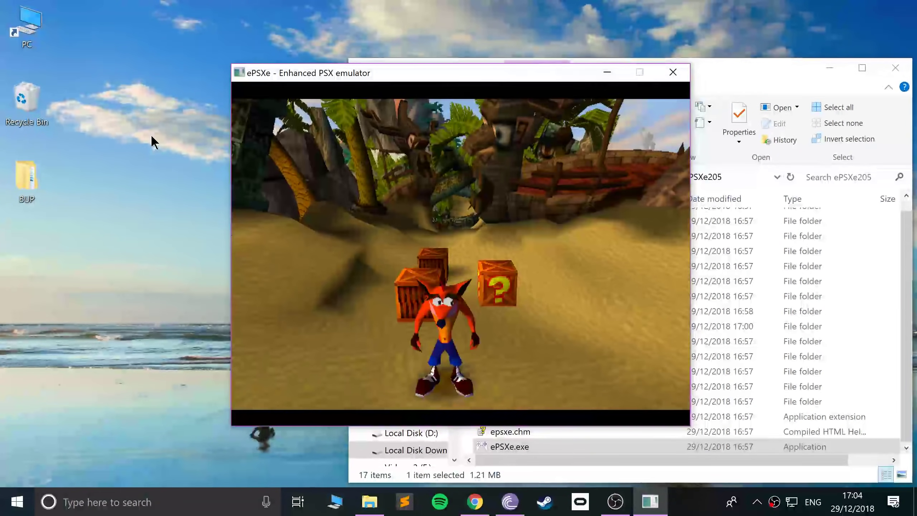
Step: Test the controls in N. Sanity Beach by breaking the beach crates and running forward along the jungle path
{"action": "key", "text": "Down"}
{"action": "key", "text": "z"}
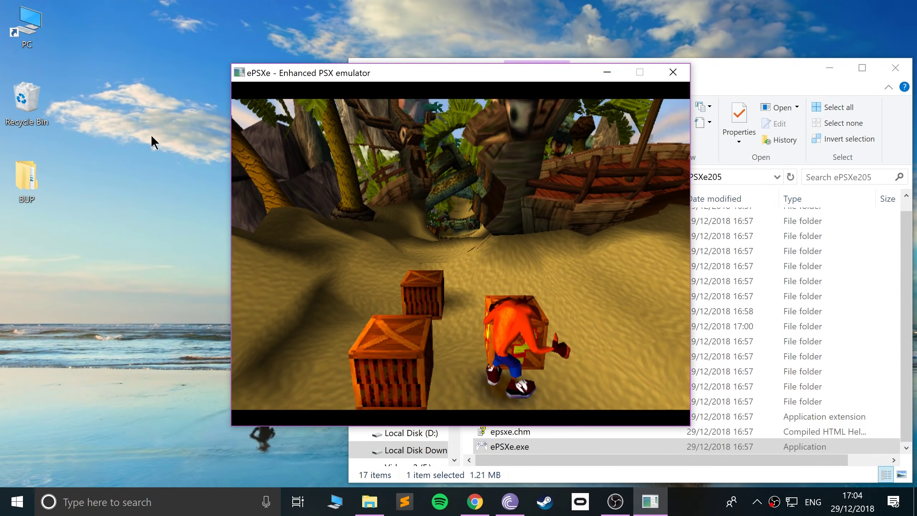
{"action": "key", "text": "z"}
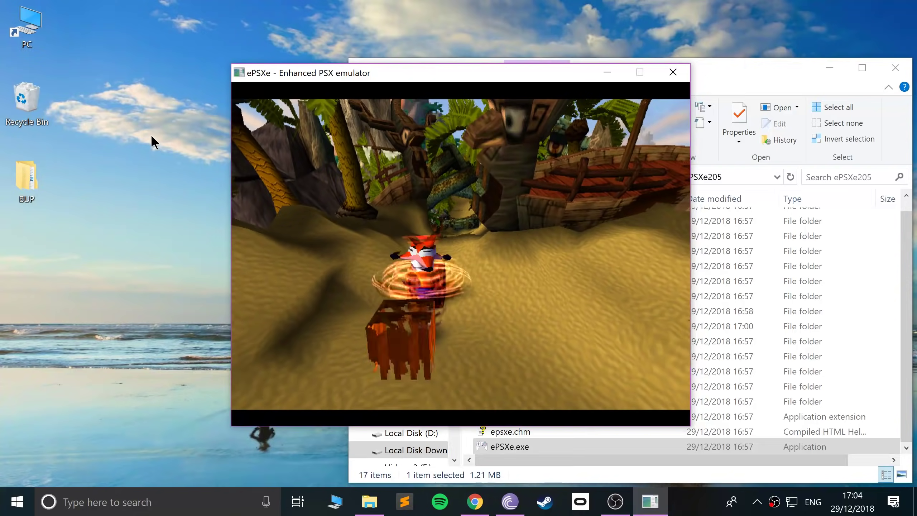
{"action": "key", "text": "Left"}
{"action": "key", "text": "Up"}
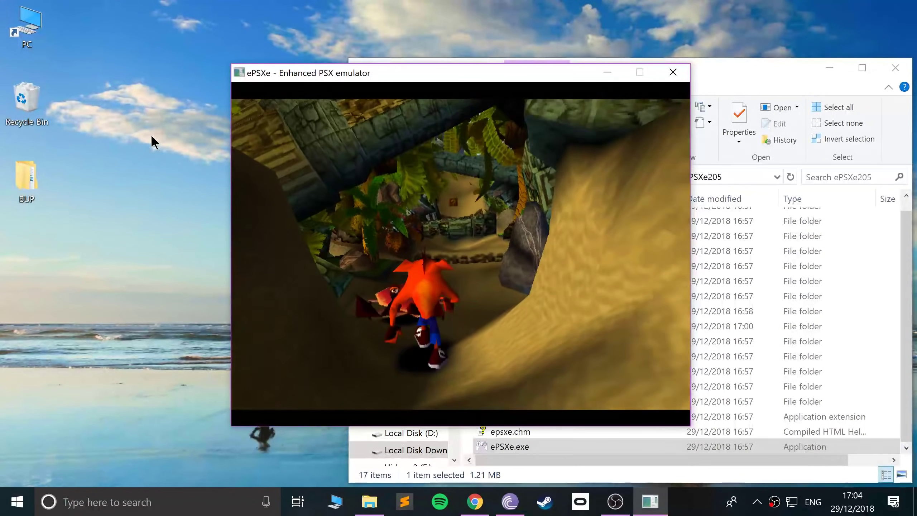
{"action": "key", "text": "s"}
{"action": "key", "text": "Up"}
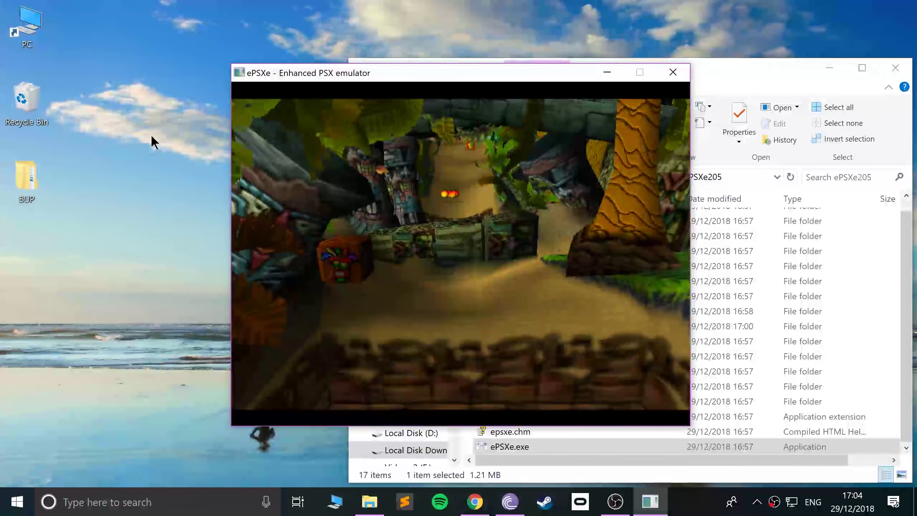